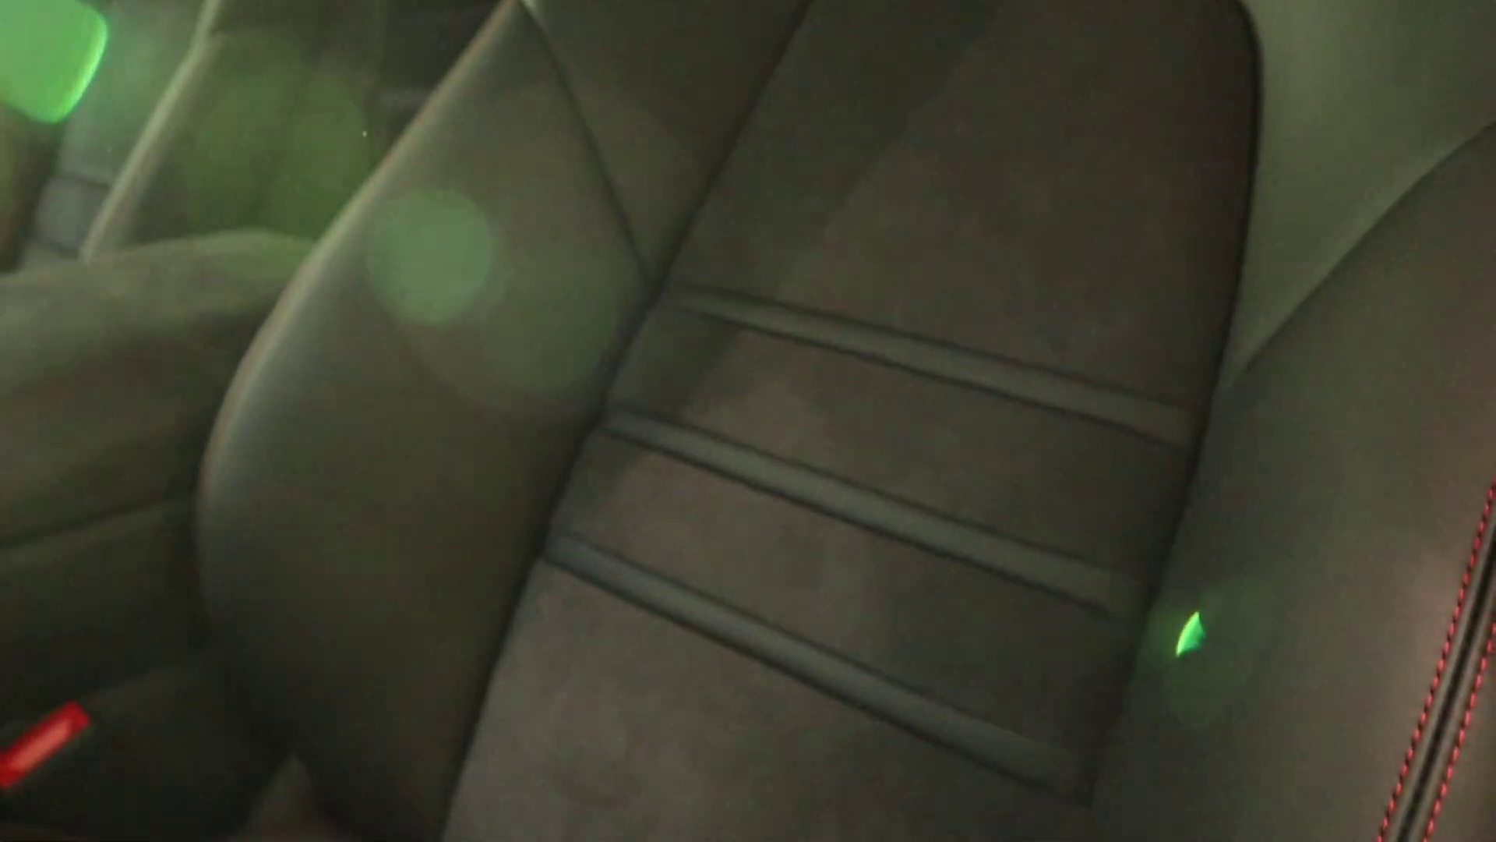
Step: Add the Premium Package with Adaptive Sport Seats Plus (18-way) with Memory Package and BOSE Surround Sound System, accepting the required changes
click(1076, 530)
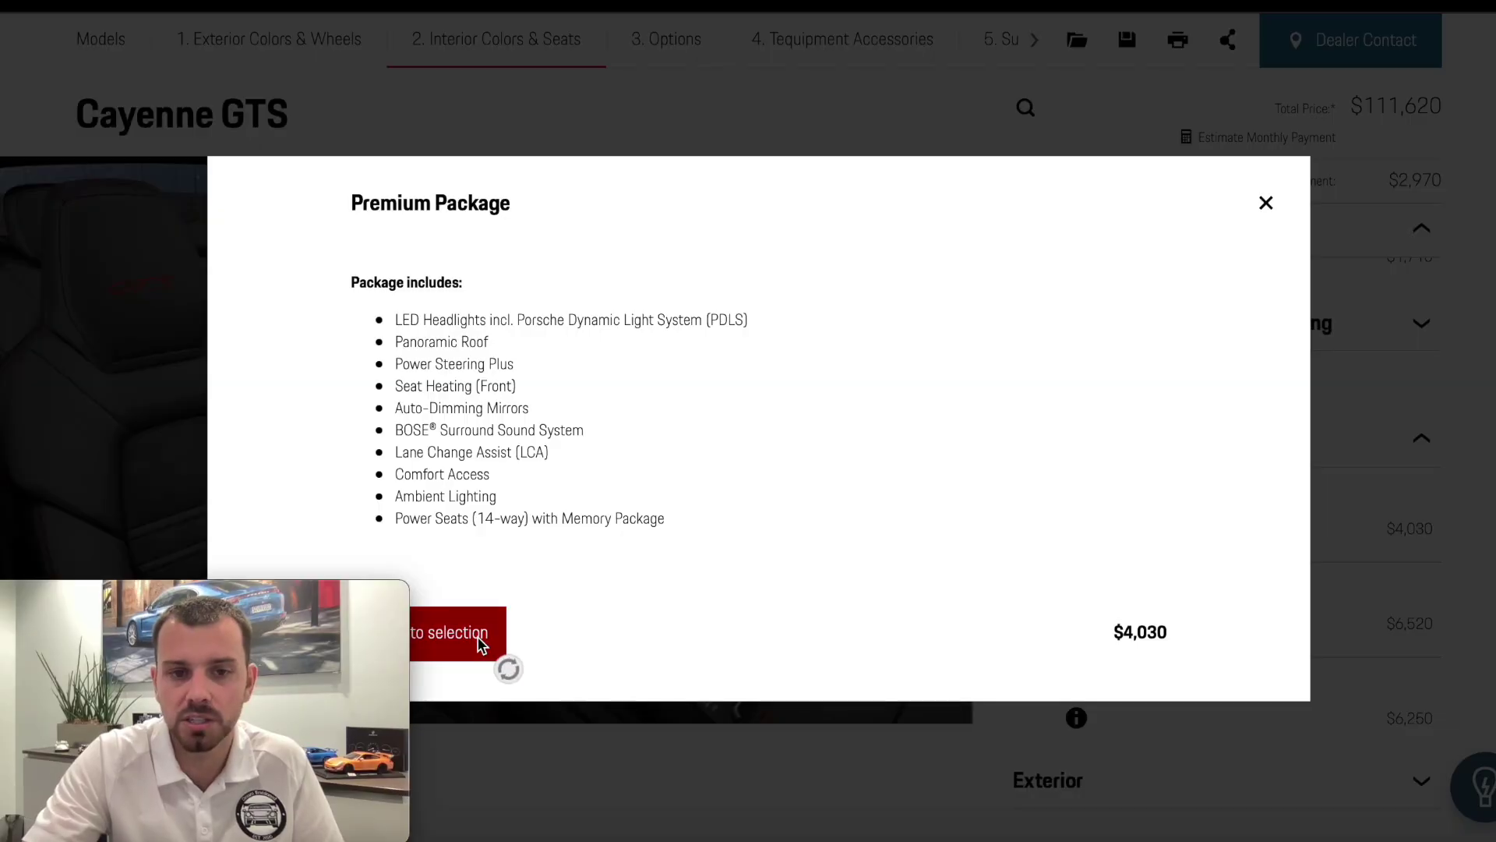
scroll(678, 445, down, 2)
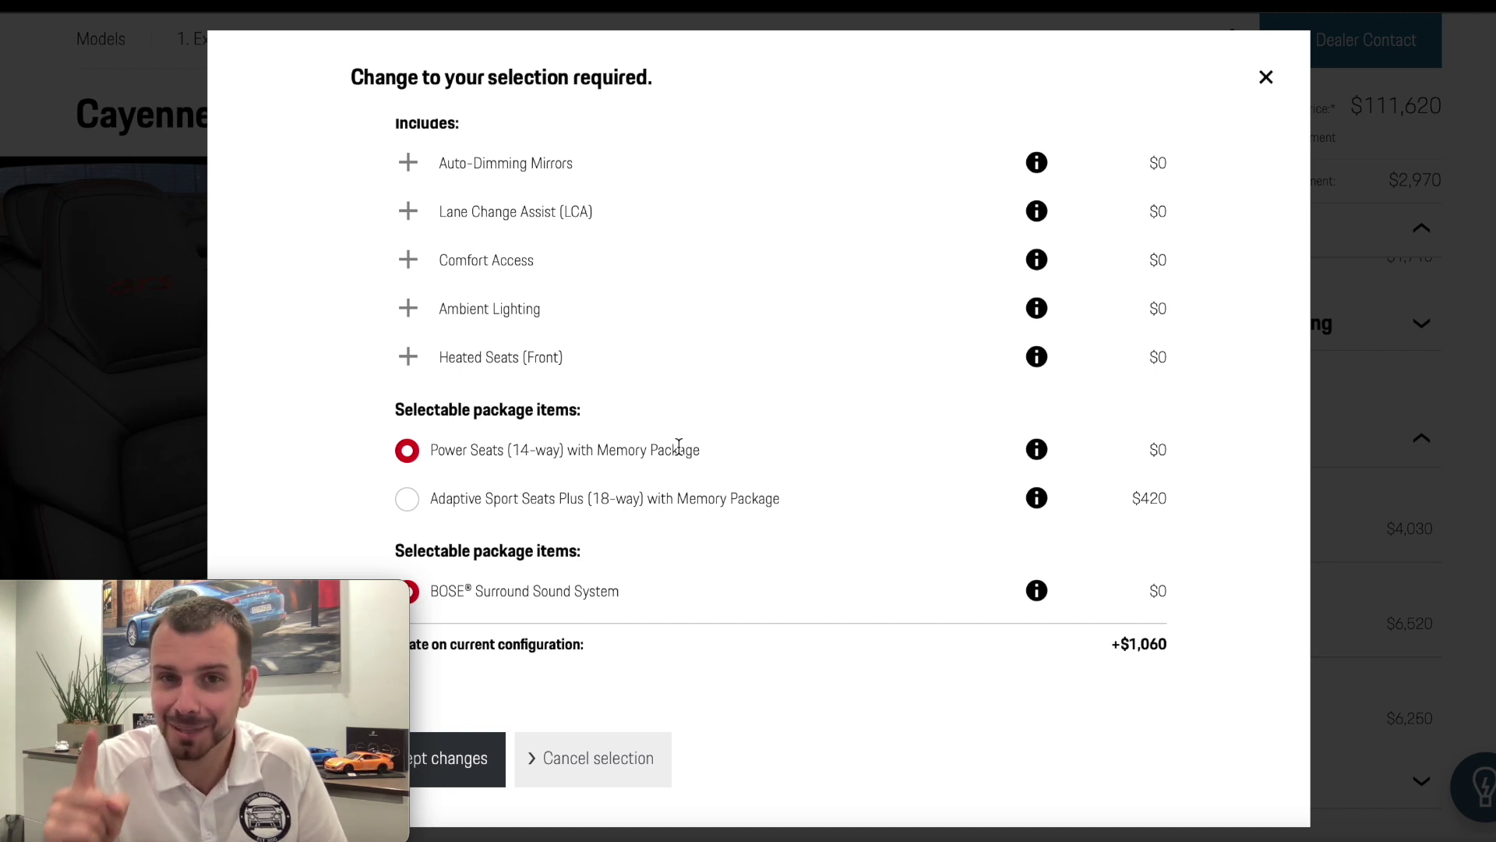
scroll(679, 445, down, 1)
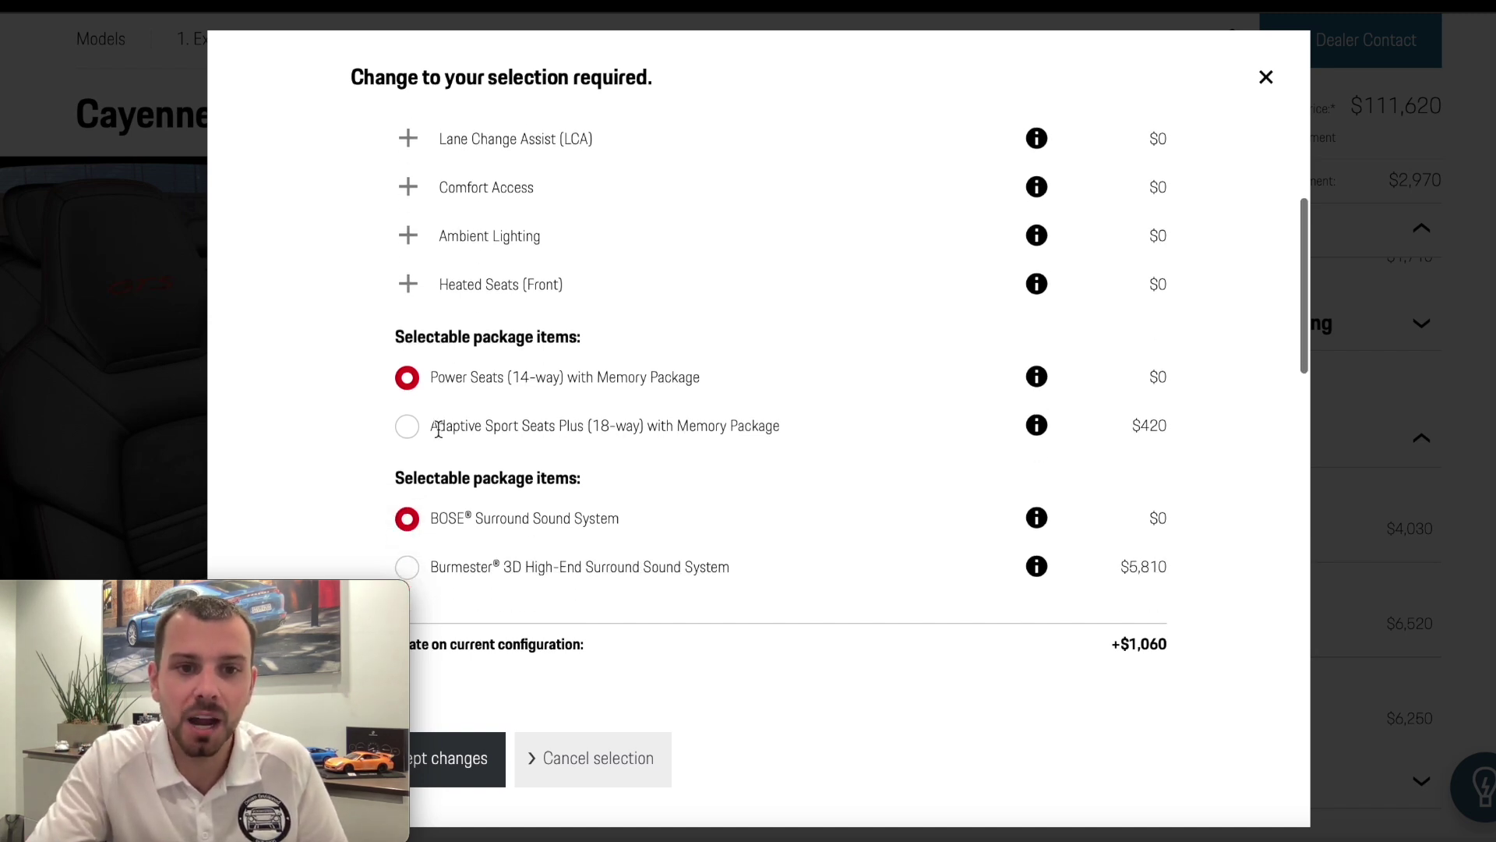
click(402, 431)
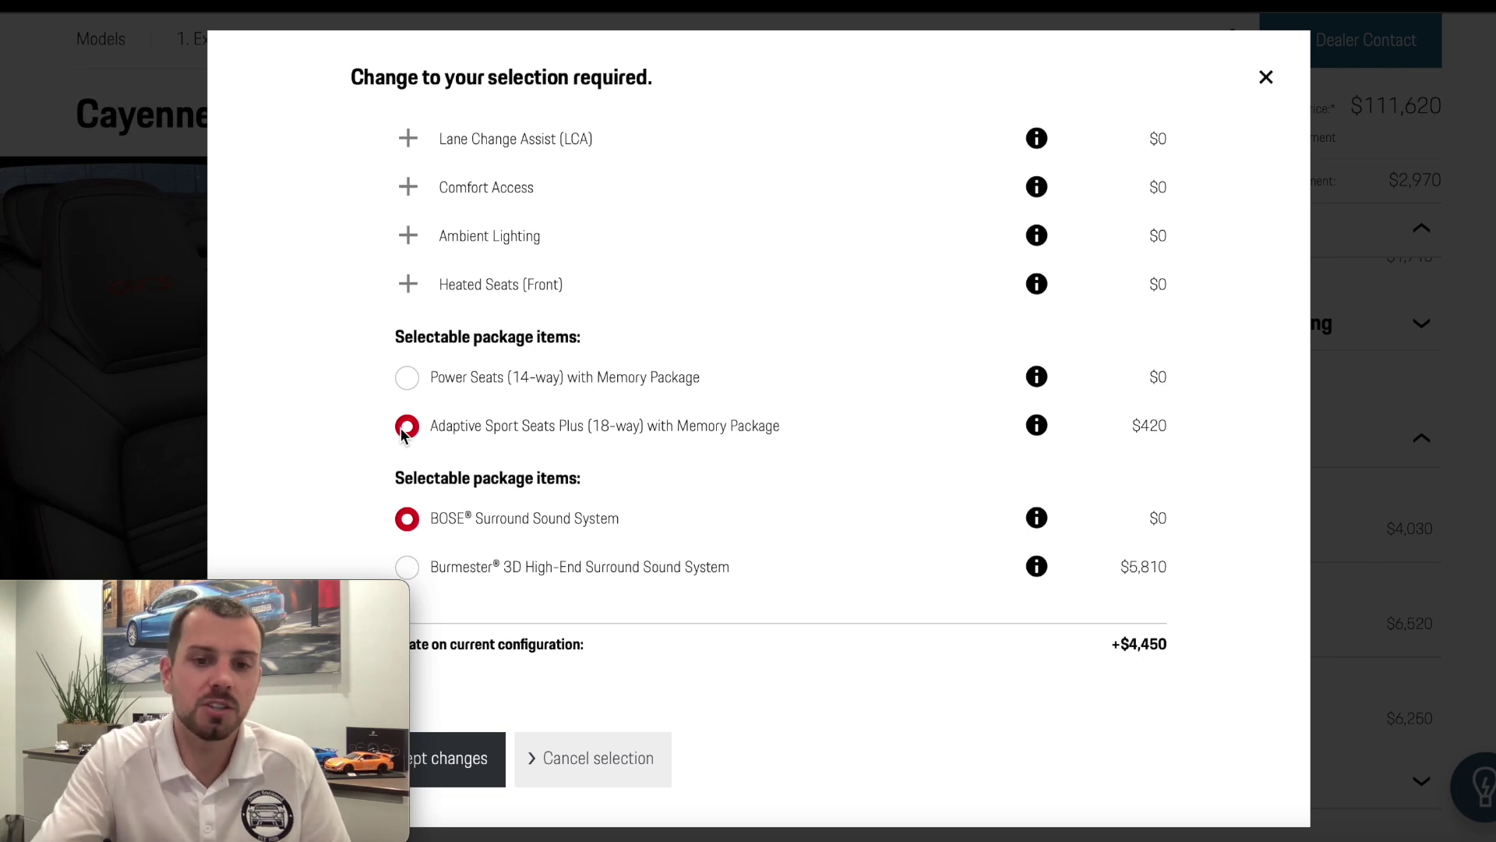
scroll(546, 438, down, 1)
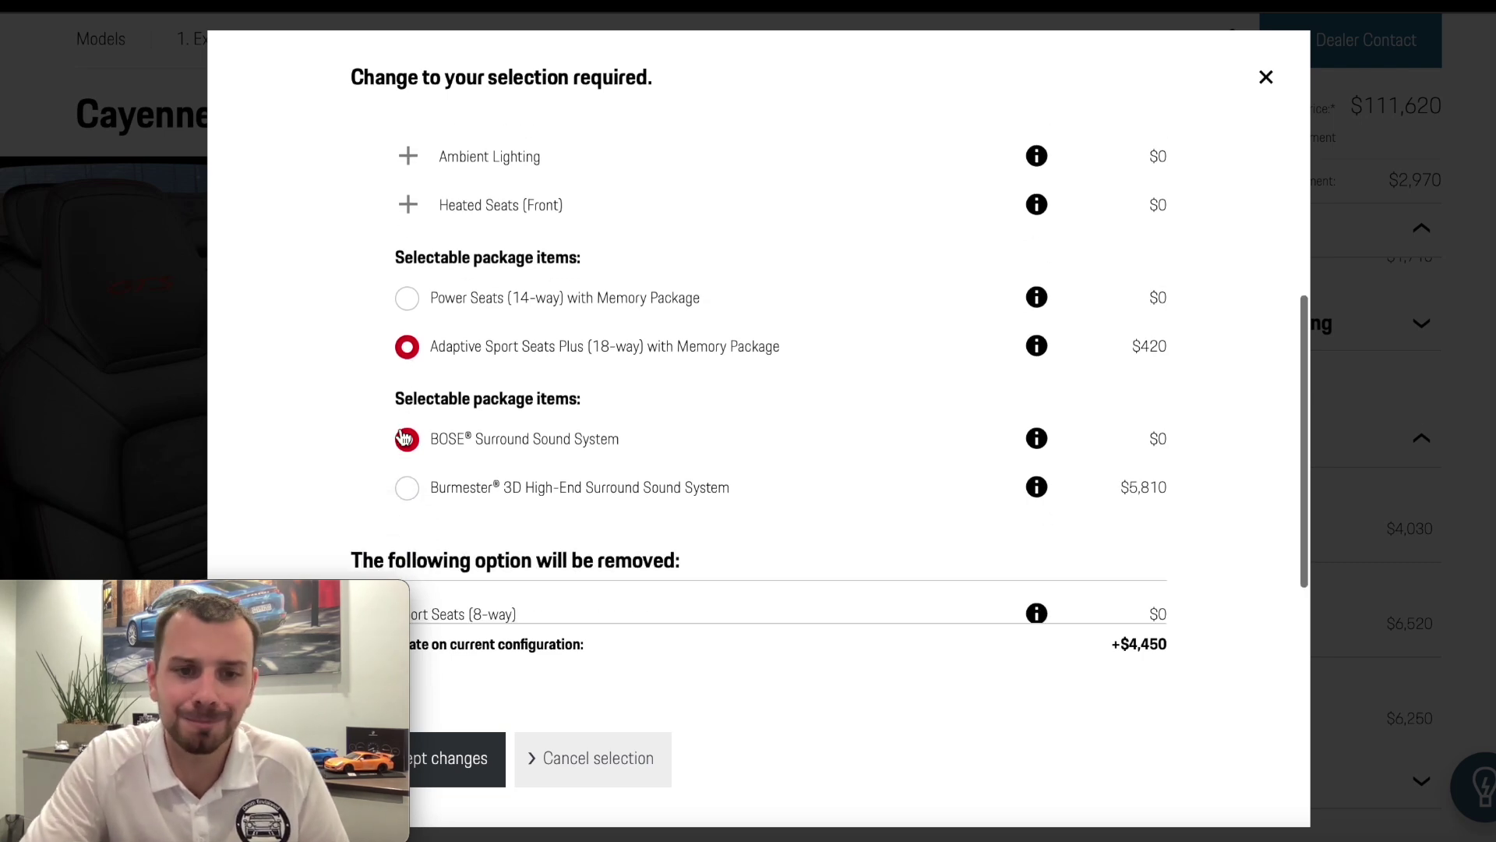
scroll(675, 445, down, 1)
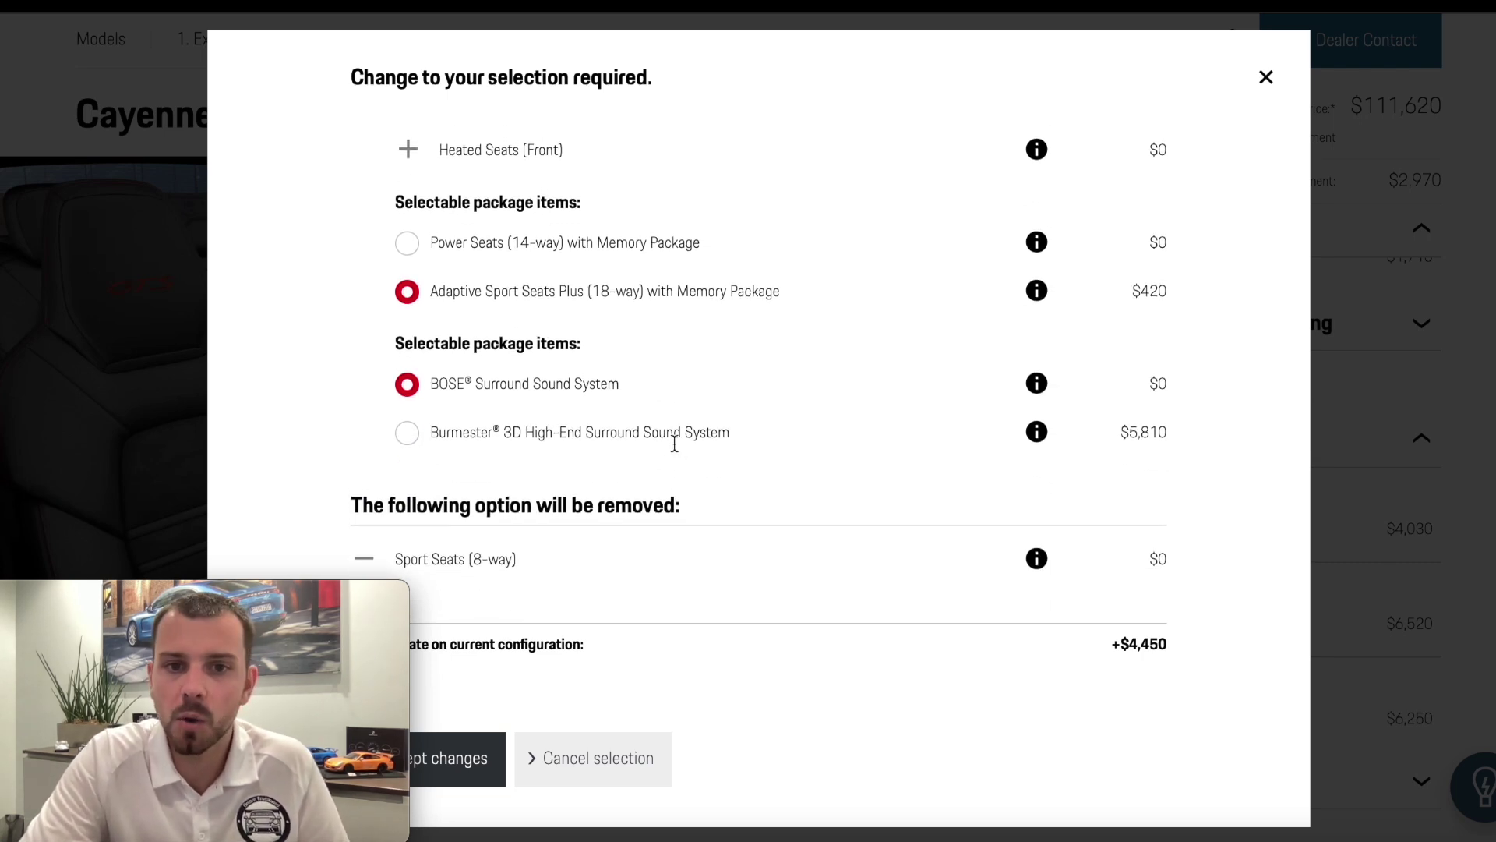
click(466, 760)
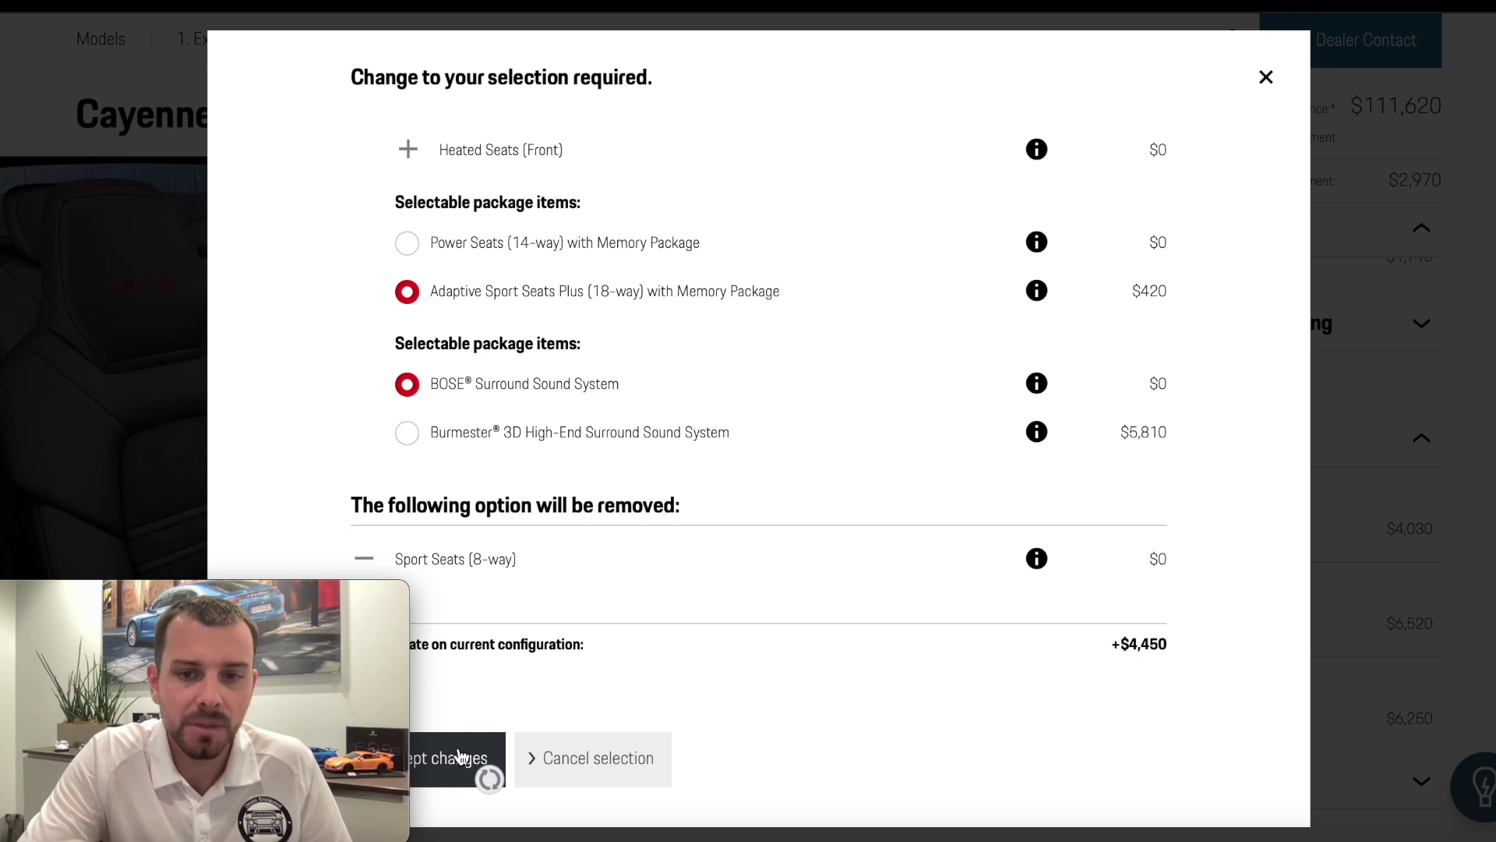
Step: Examine the details of the Assistance Package and what it includes
scroll(1162, 546, down, 1)
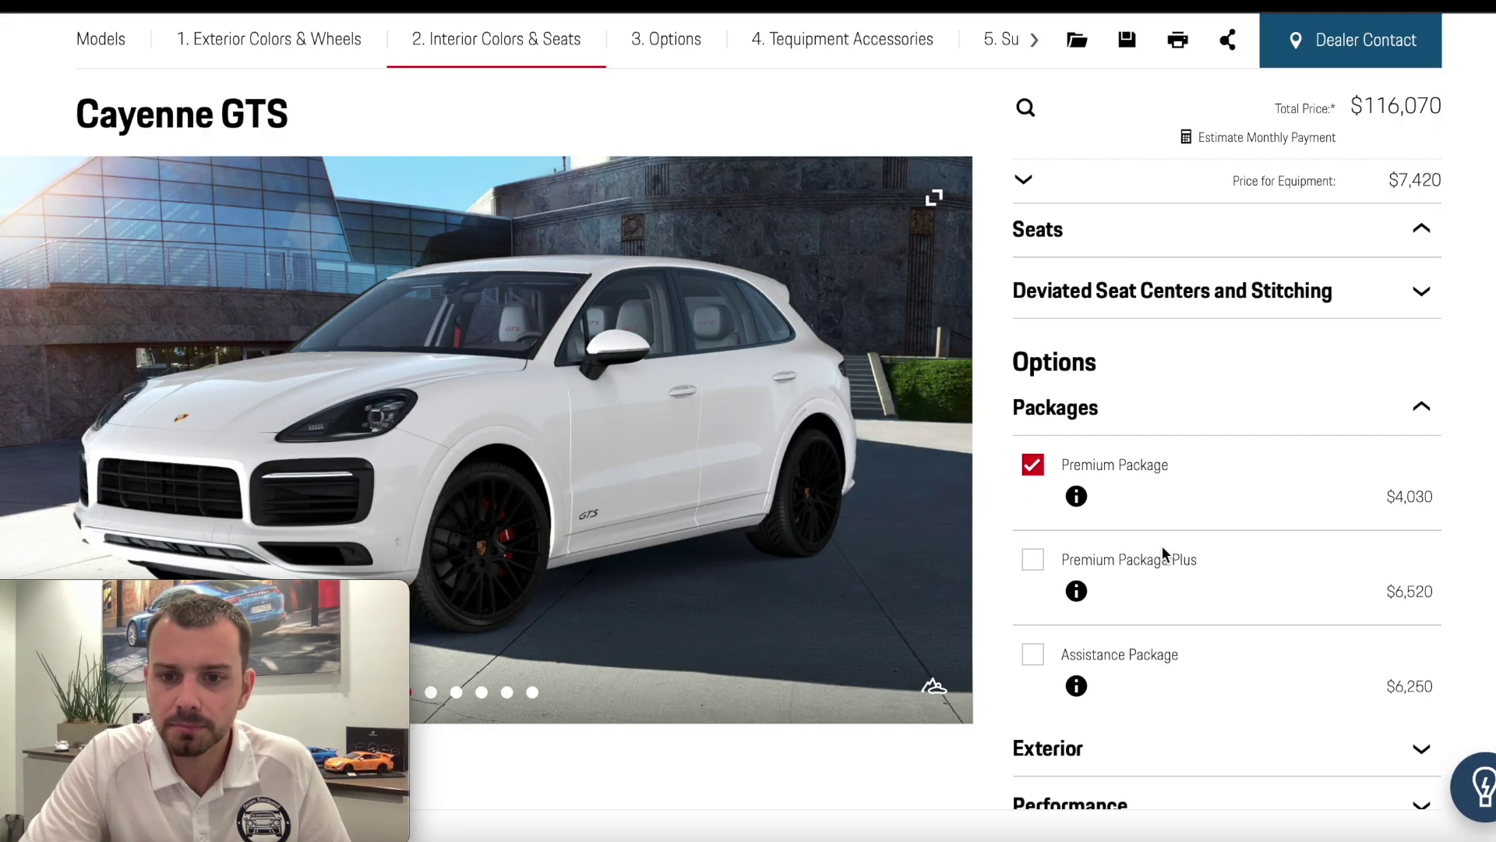
click(1076, 685)
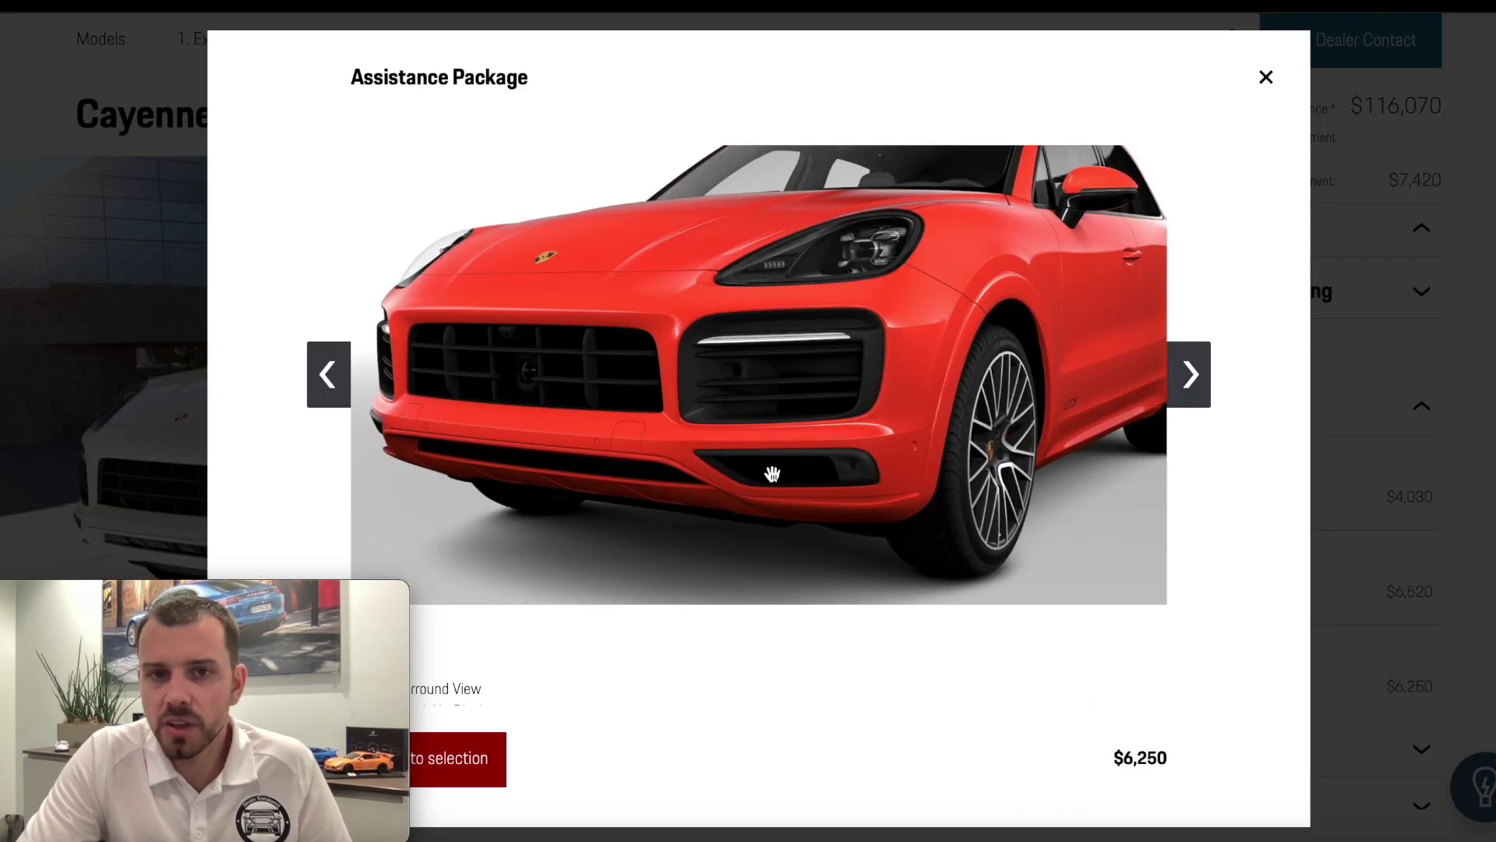
scroll(771, 474, down, 2)
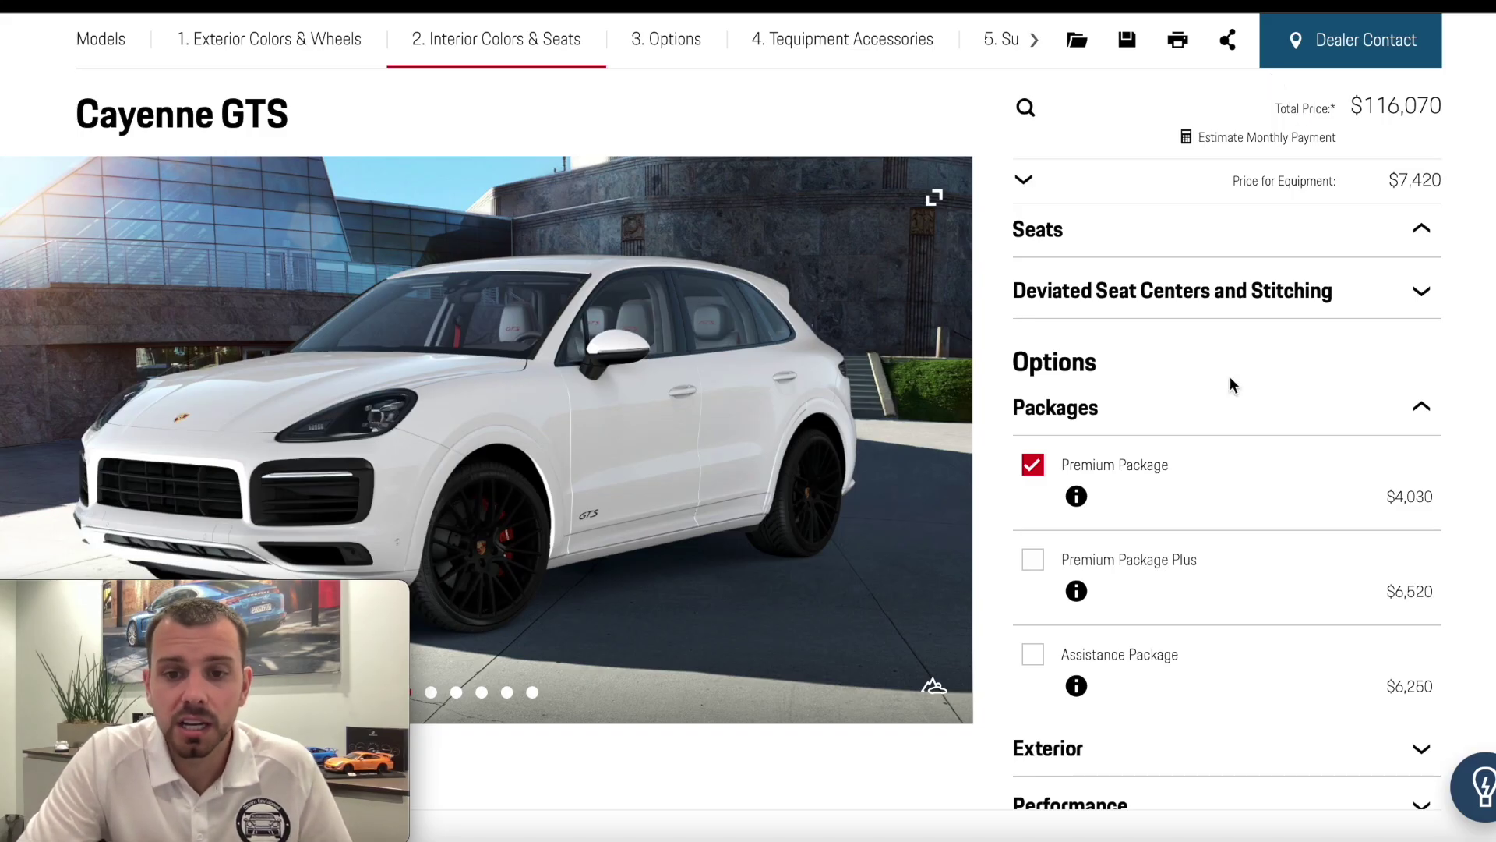
Step: Add Roof Rails in High Gloss Black and Under Door Puddle Light Projectors from the exterior options
scroll(1230, 377, down, 2)
click(1186, 267)
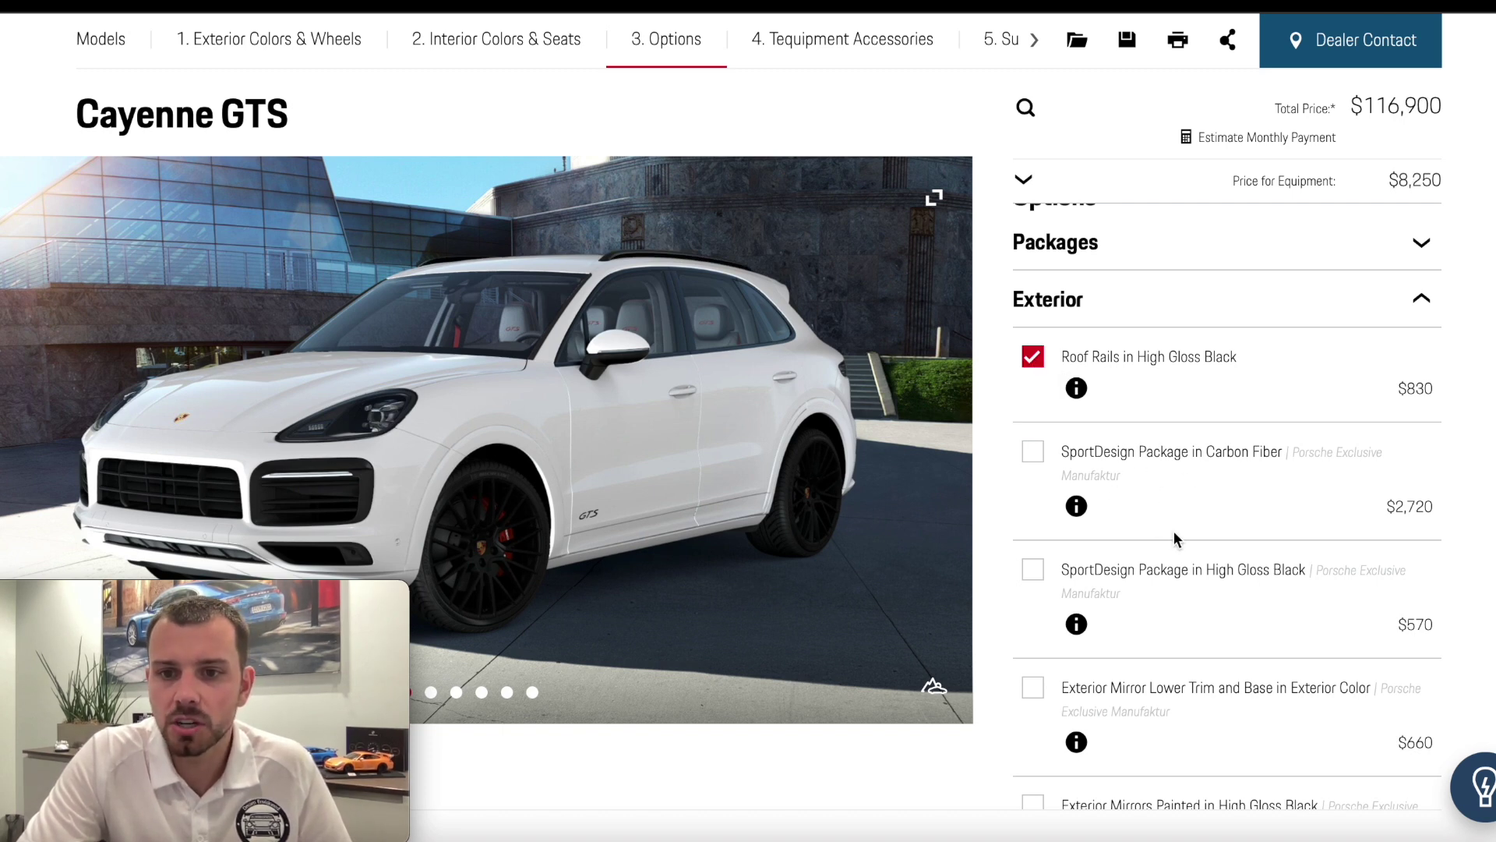
scroll(1174, 532, down, 1)
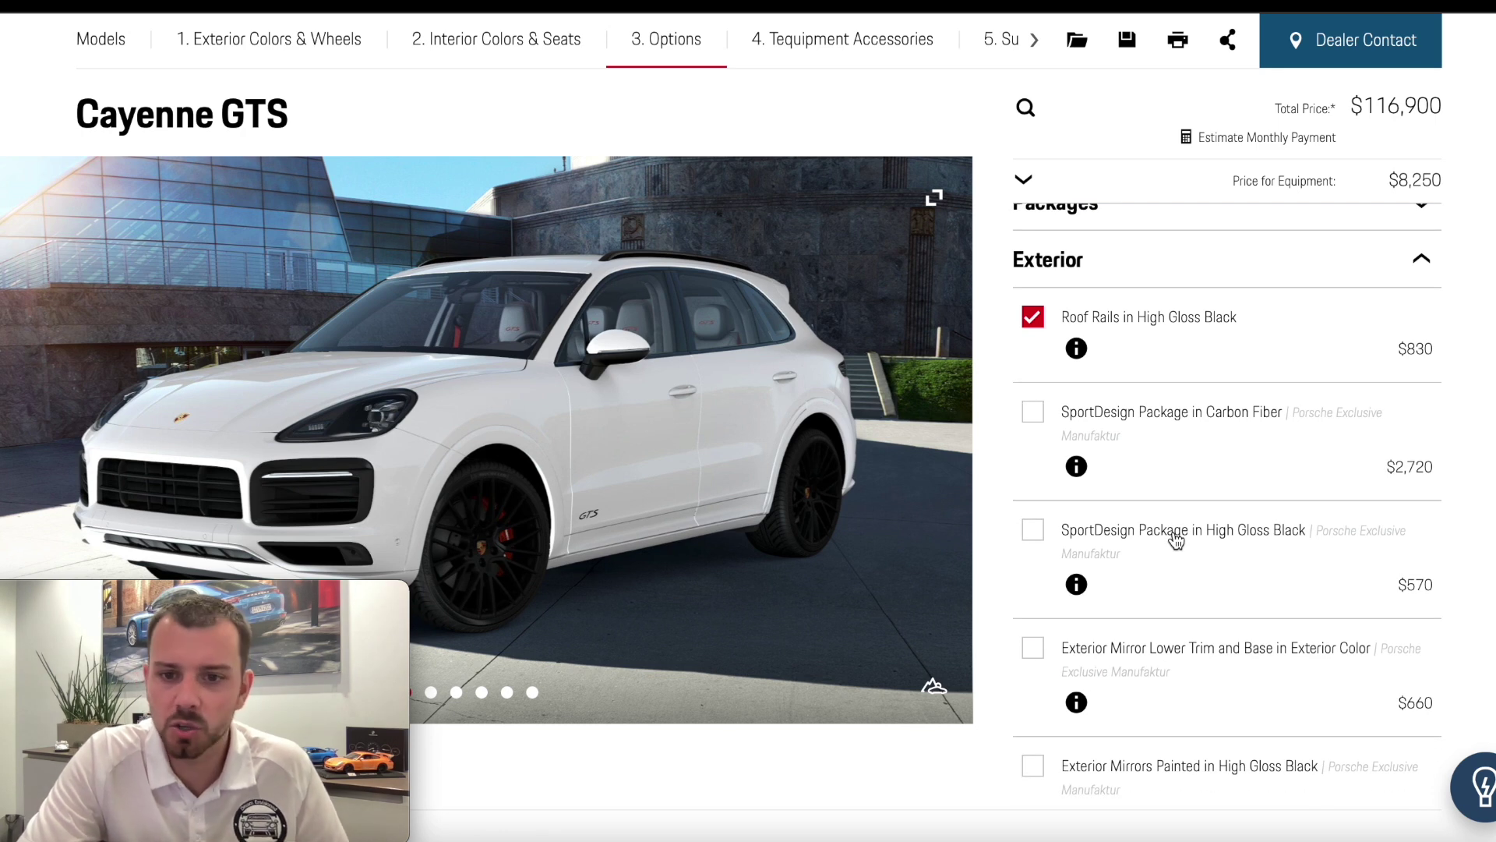
scroll(1176, 538, down, 5)
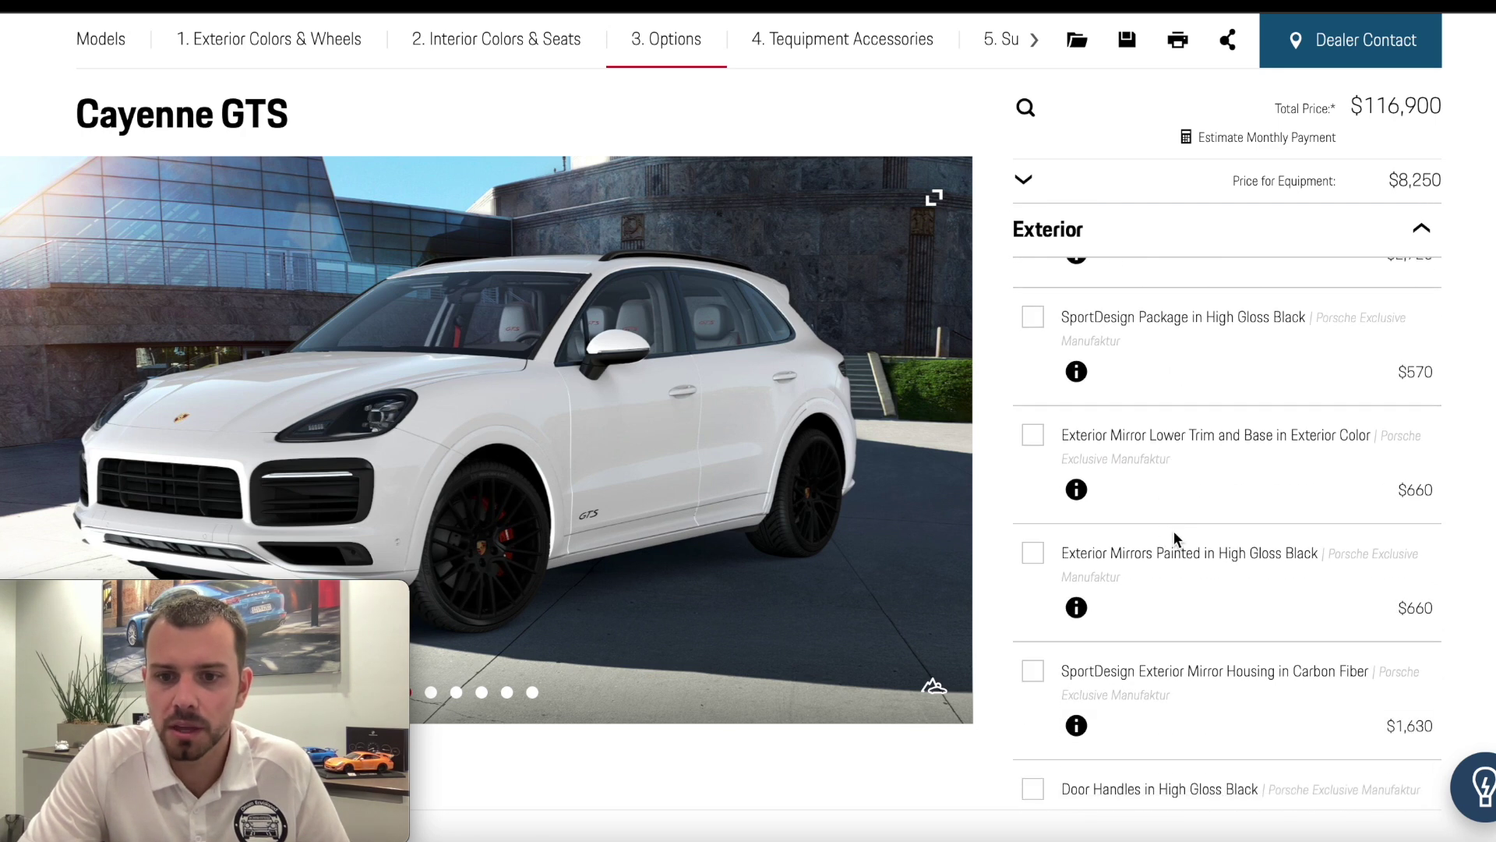
scroll(1174, 533, down, 4)
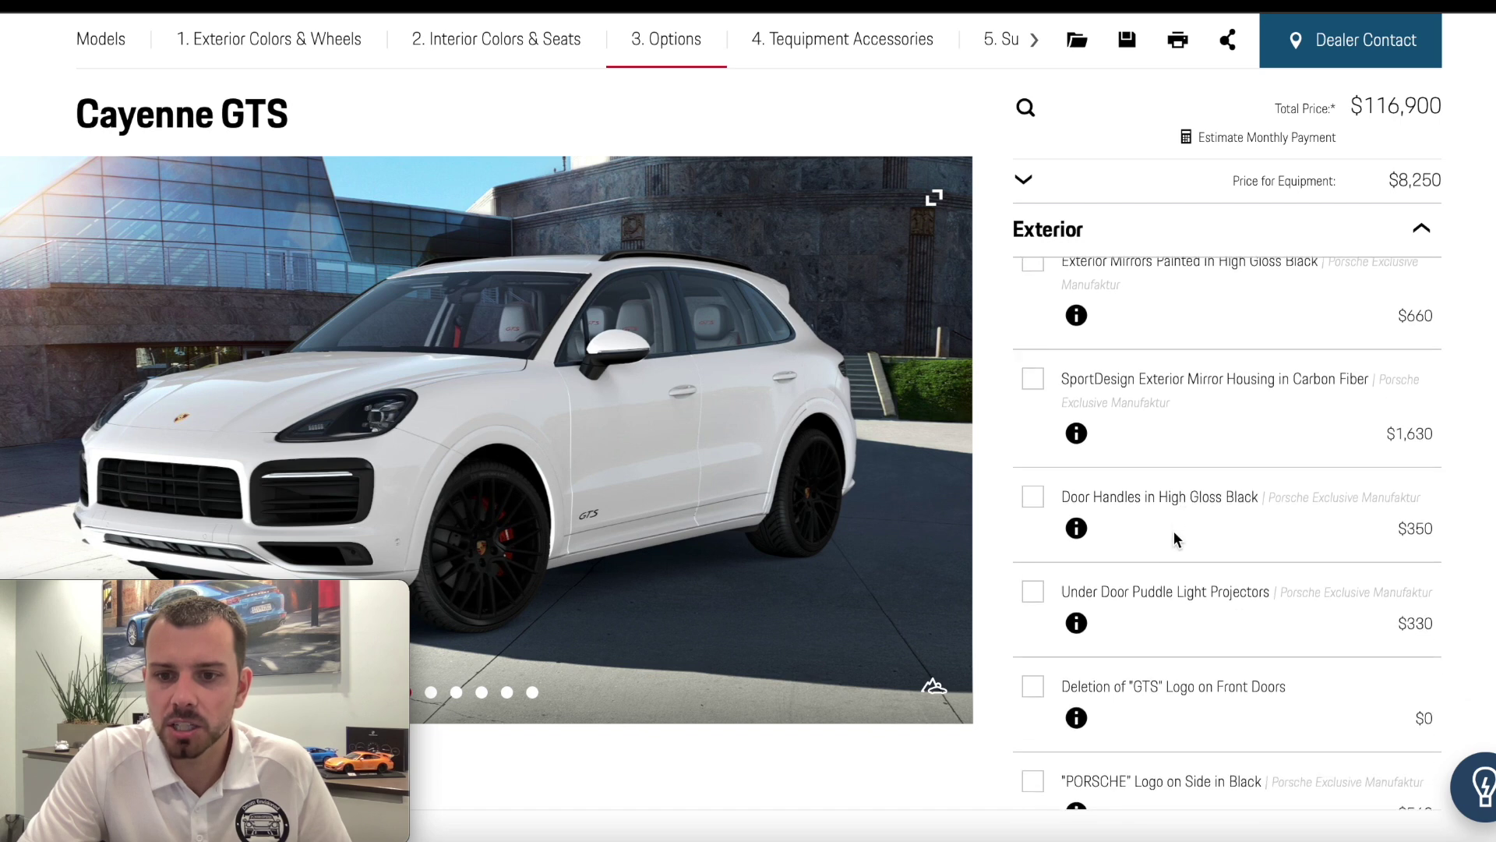
click(1034, 581)
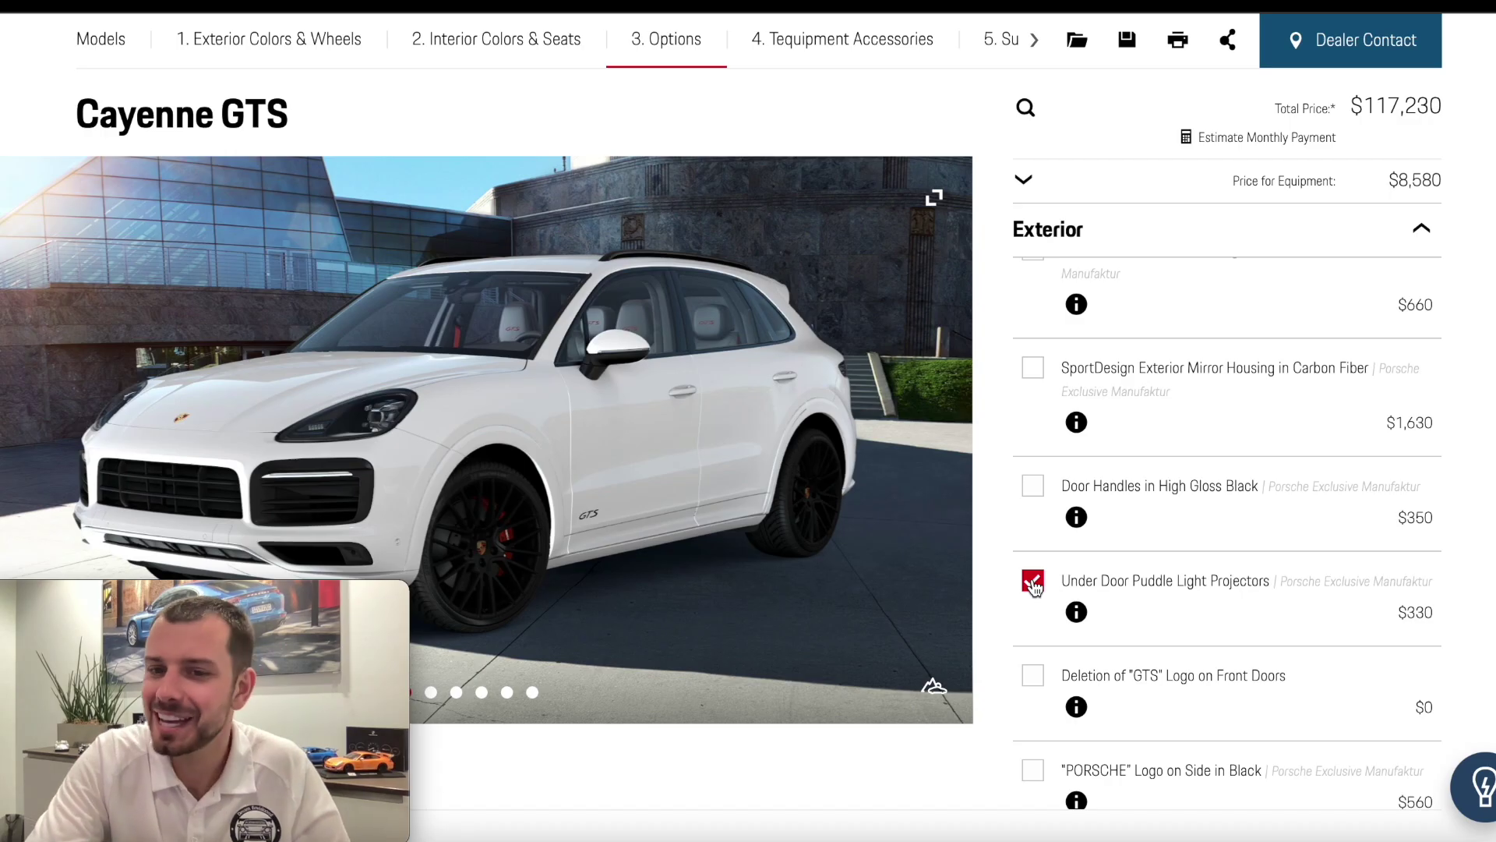
Step: Add the Fuel Cap with Aluminum Look Finish, review the remaining exterior options and collapse the Exterior section
scroll(1034, 586, down, 4)
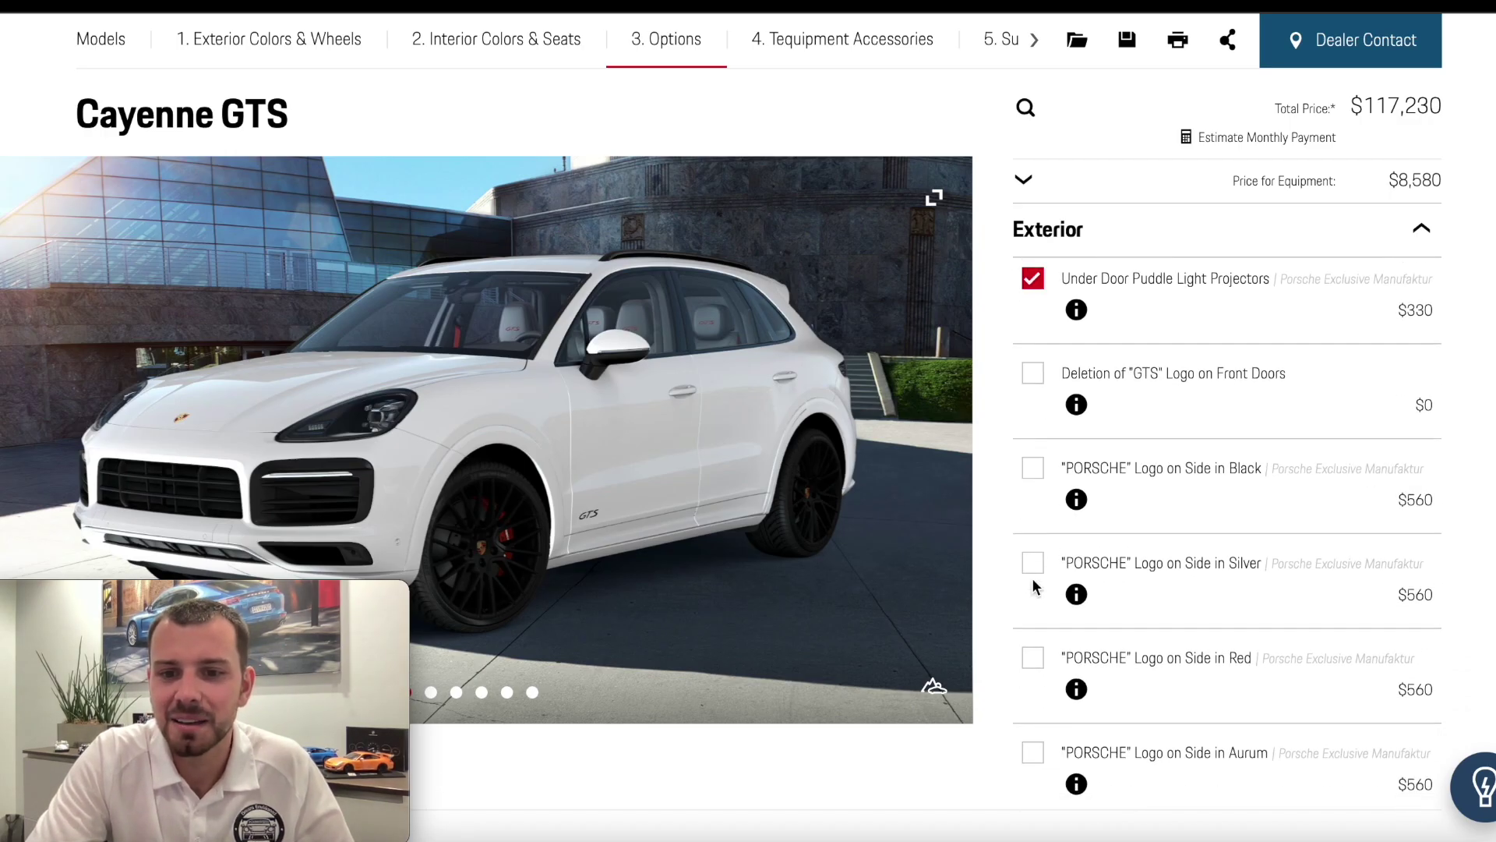
scroll(1034, 586, down, 5)
scroll(1034, 586, down, 3)
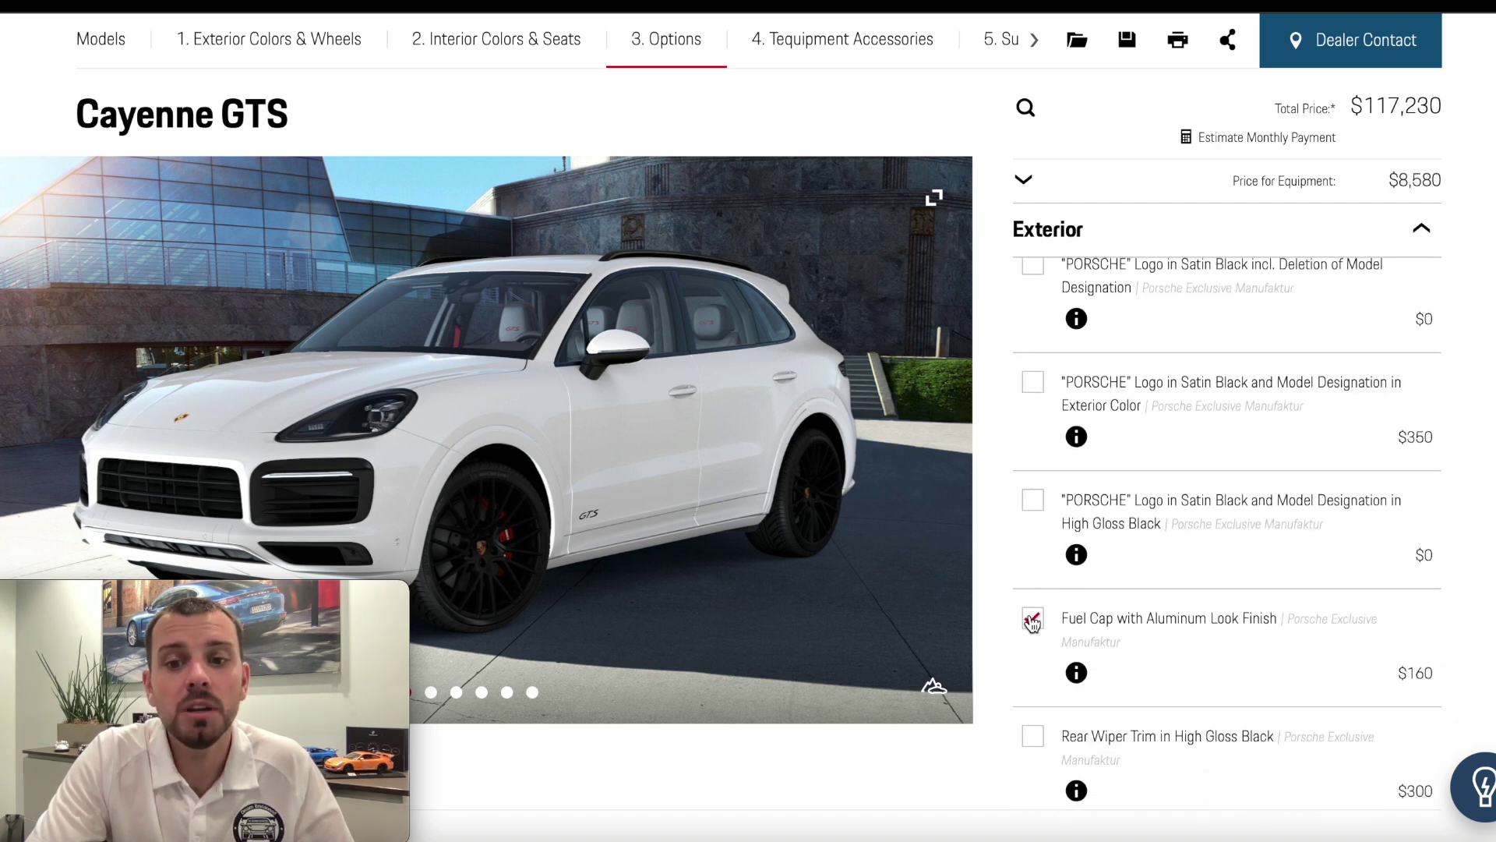
click(1032, 621)
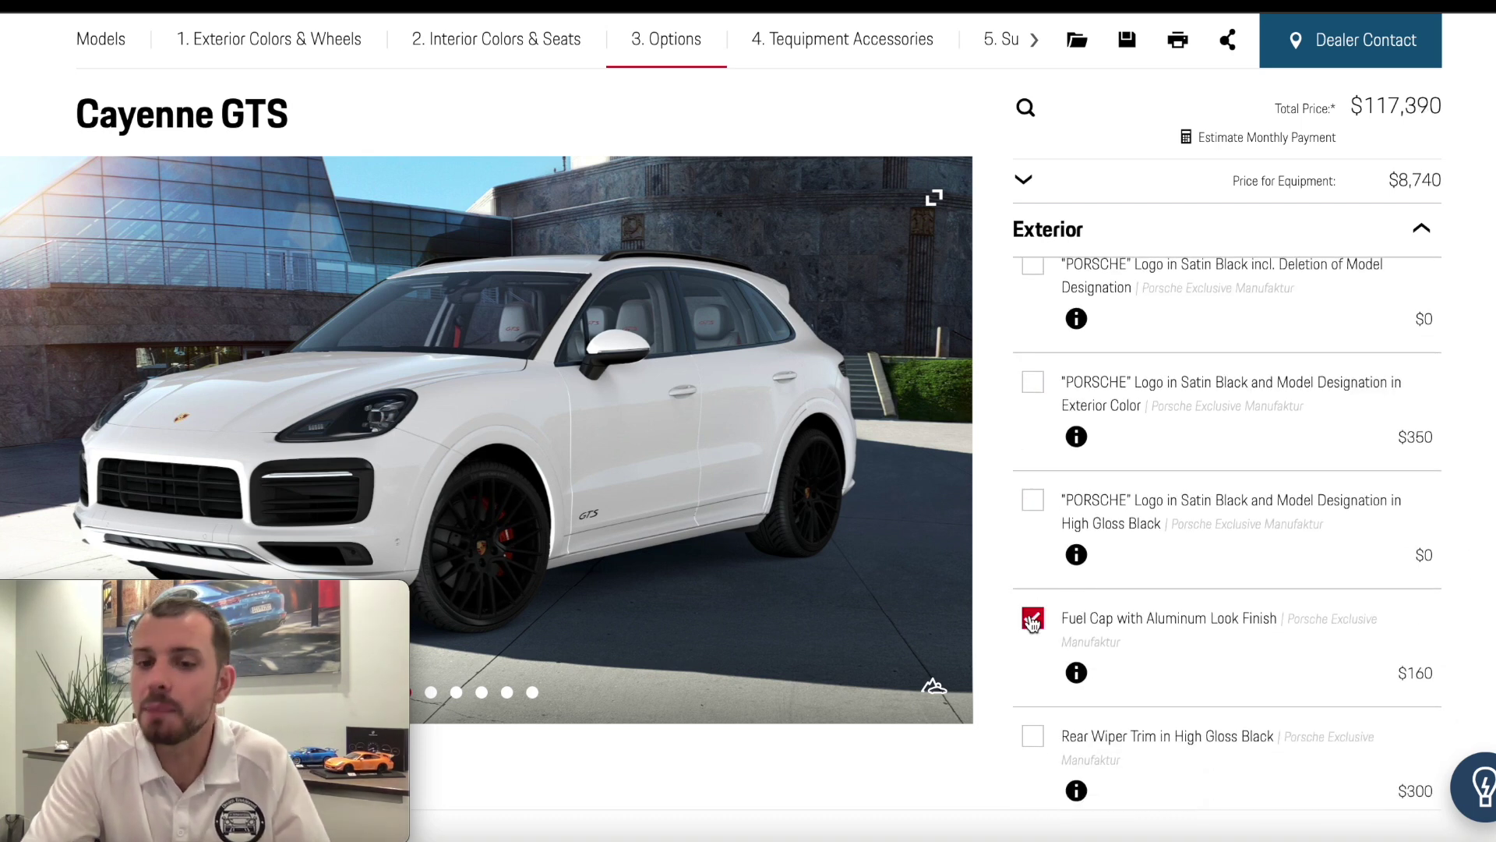
scroll(1225, 545, down, 2)
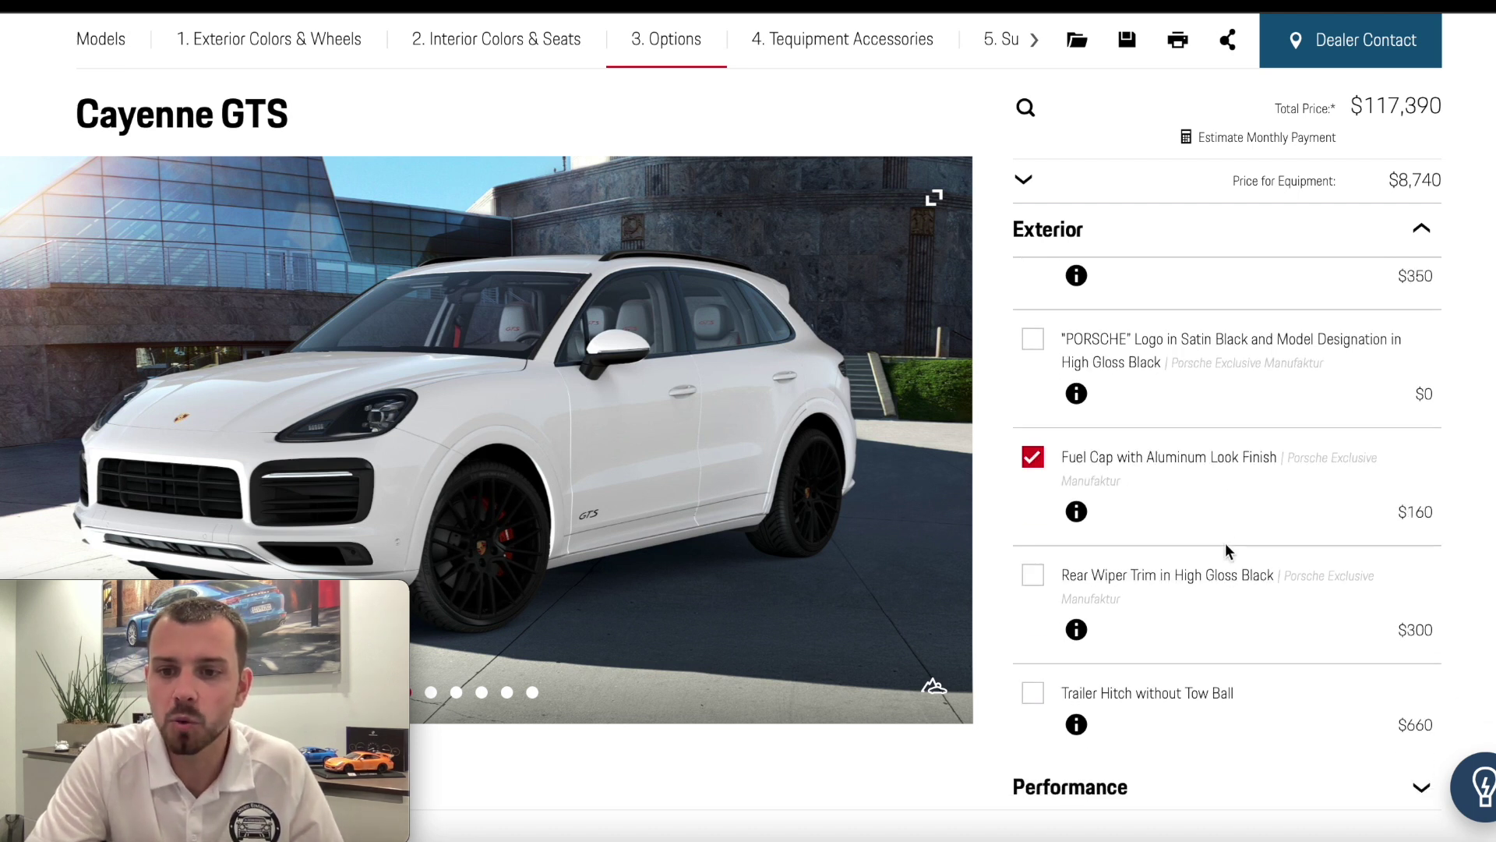
scroll(1225, 546, down, 1)
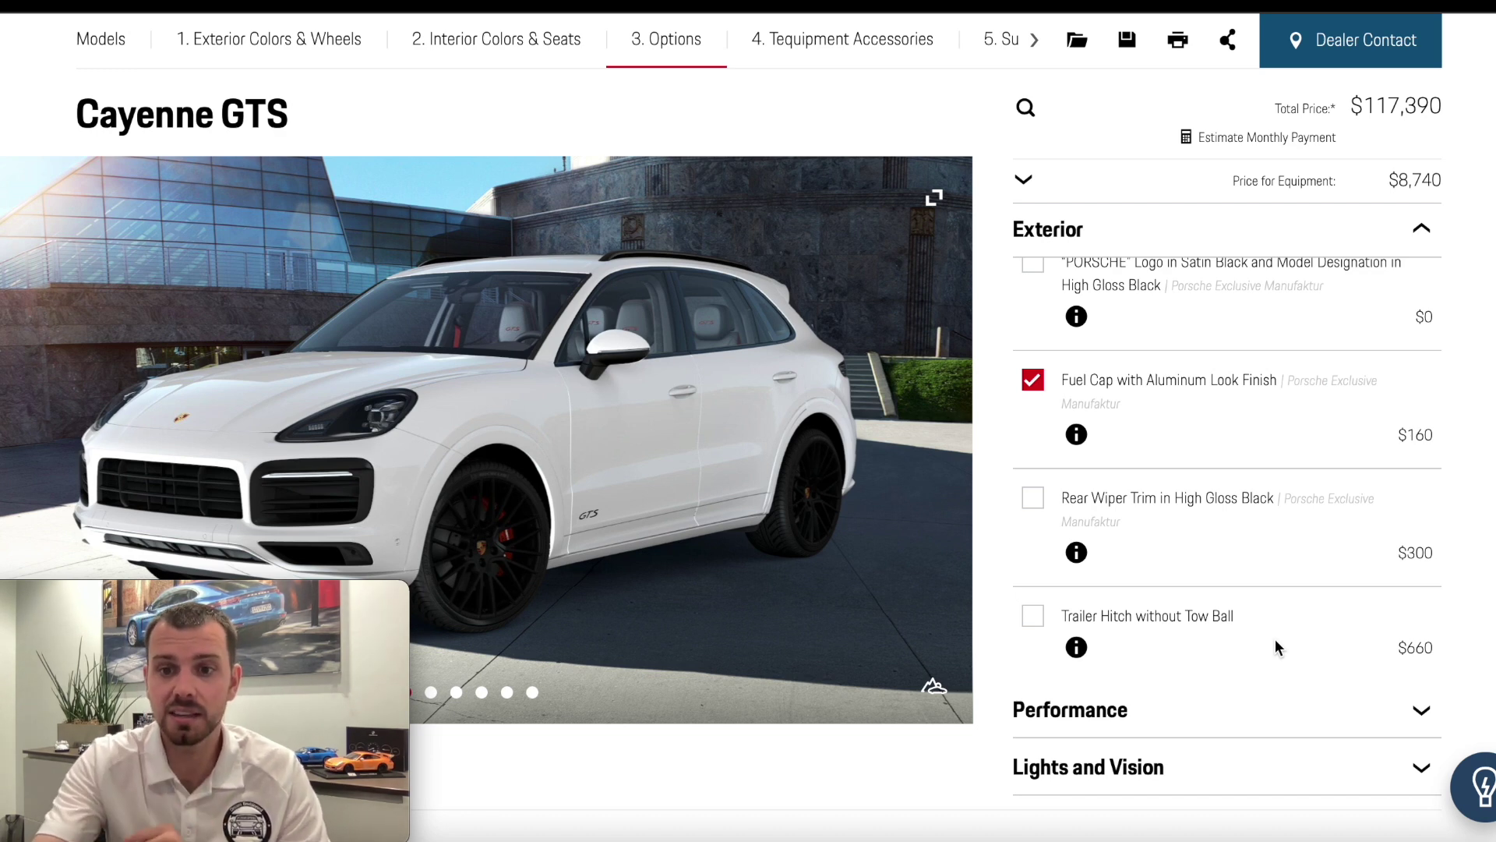
scroll(1277, 647, down, 2)
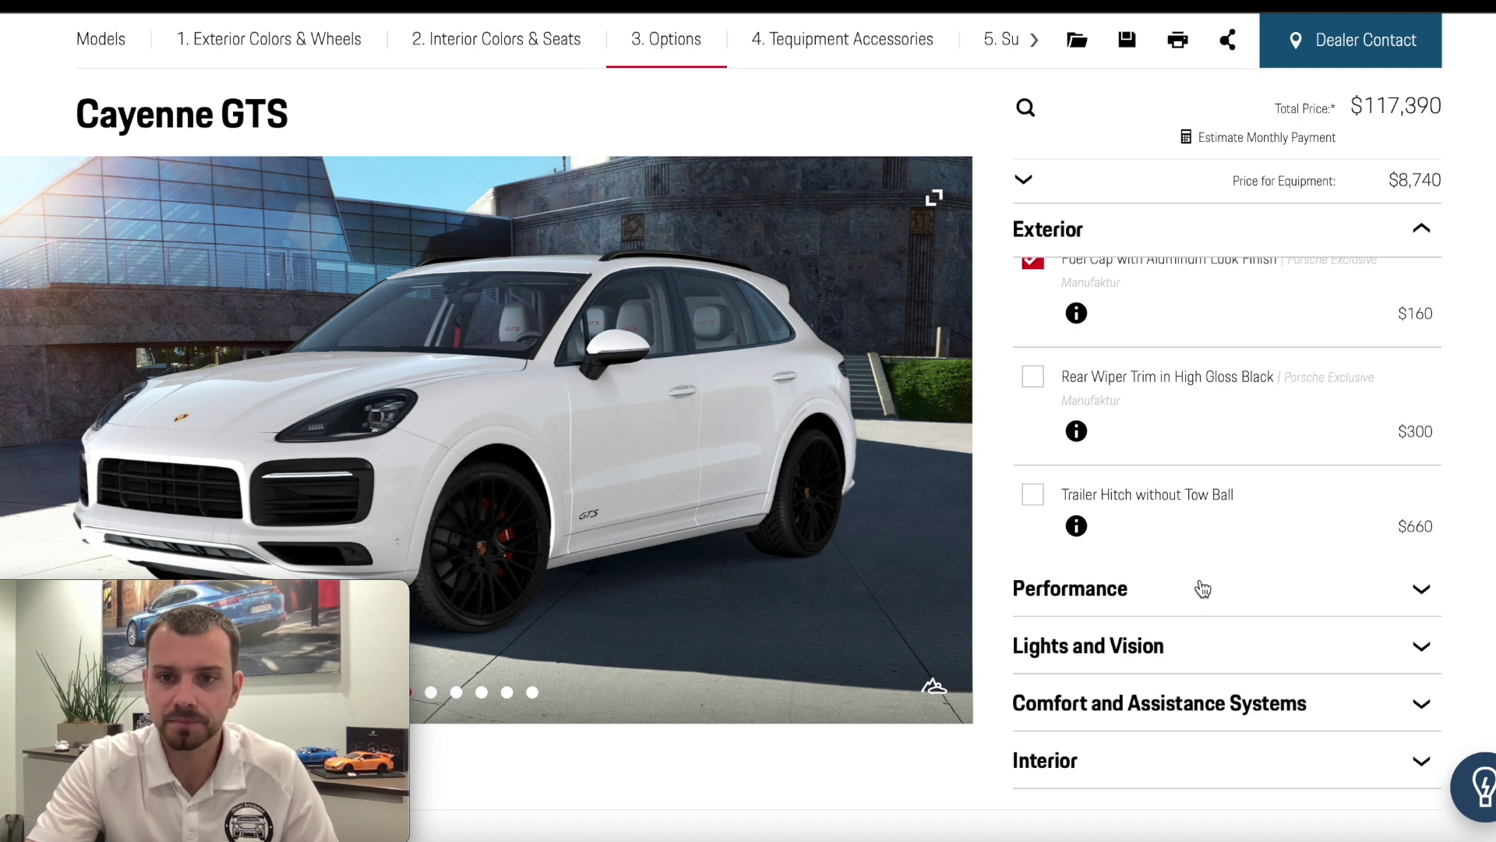
scroll(1202, 589, up, 15)
scroll(1187, 458, up, 6)
click(1150, 364)
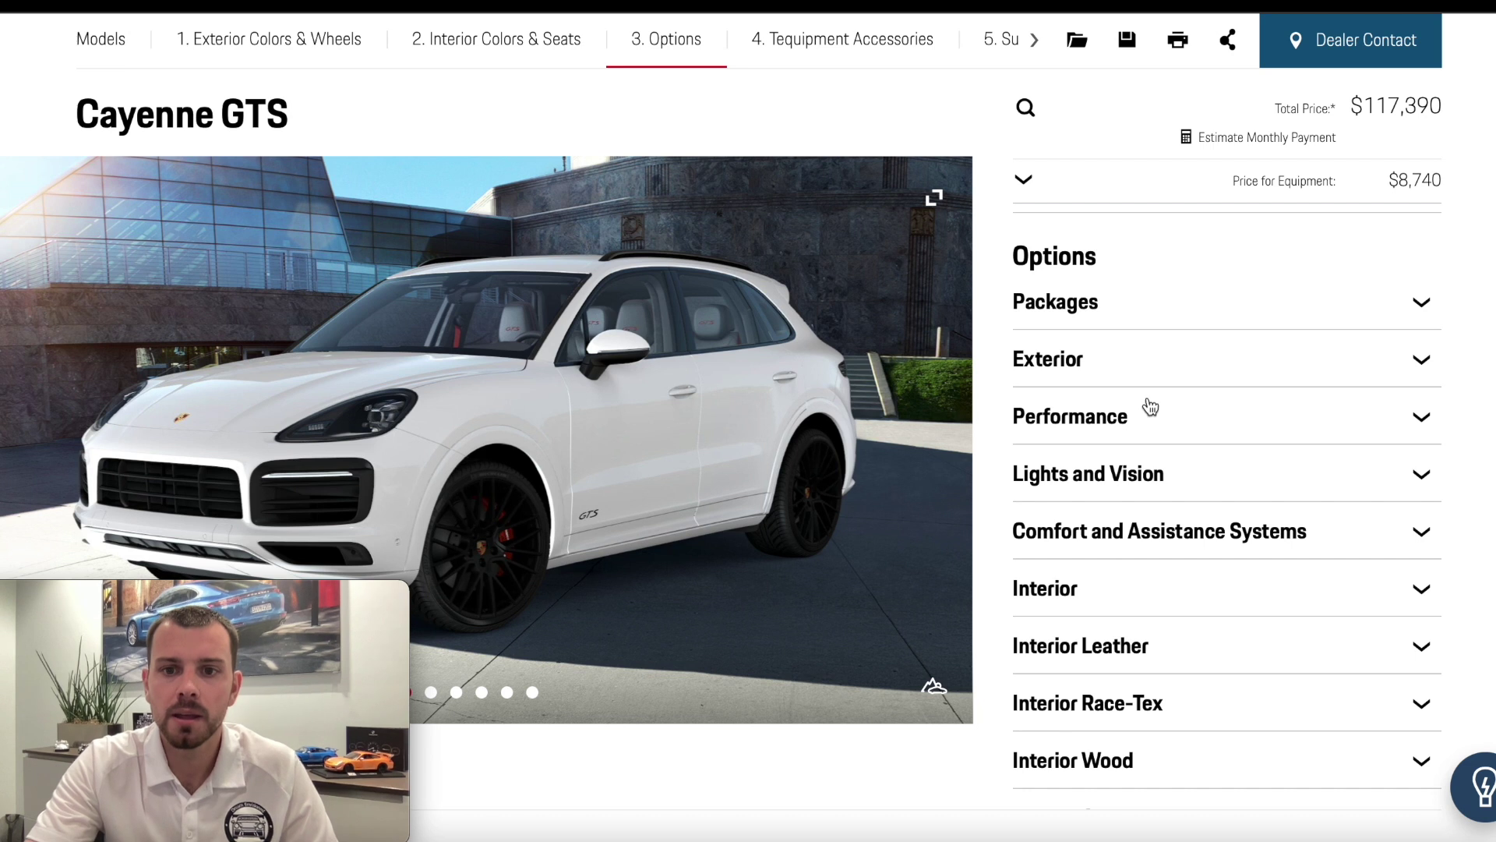
Step: Add the Sport Chrono Package from the performance options and review the other performance choices
click(1144, 427)
scroll(1146, 429, down, 1)
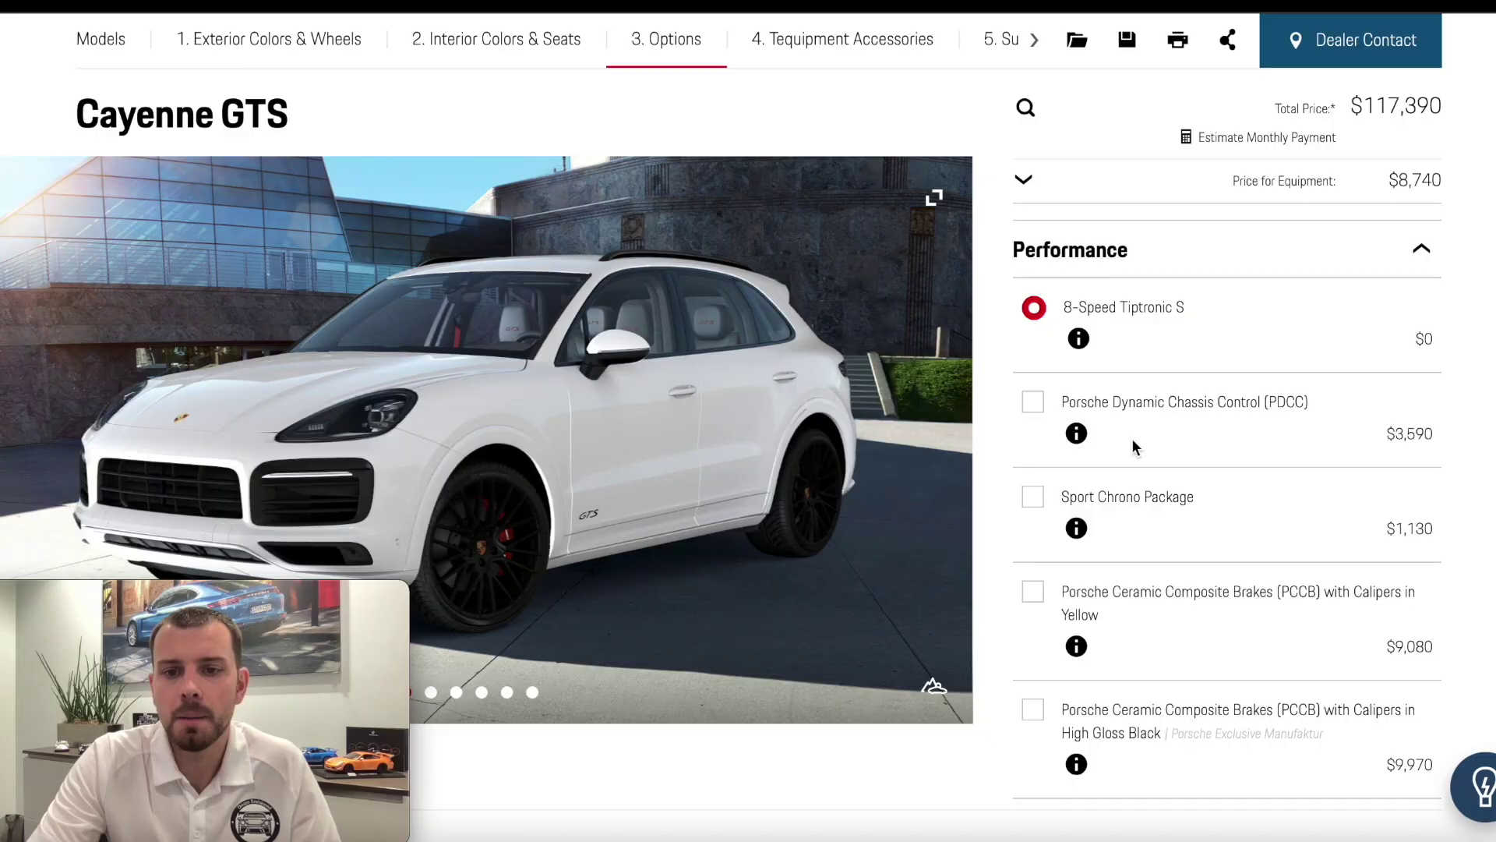
click(1034, 502)
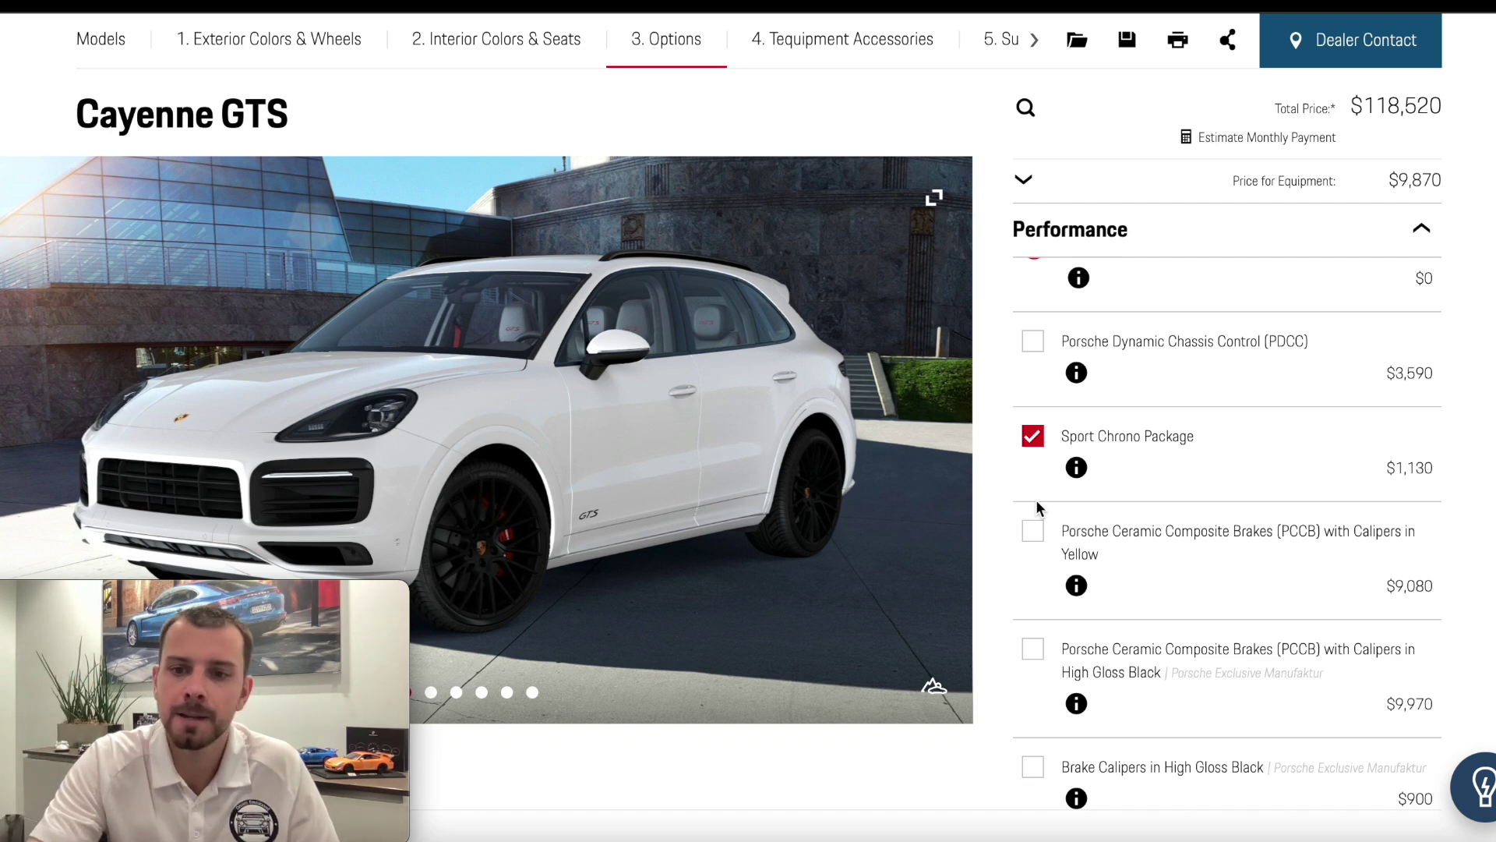
scroll(1219, 633, down, 1)
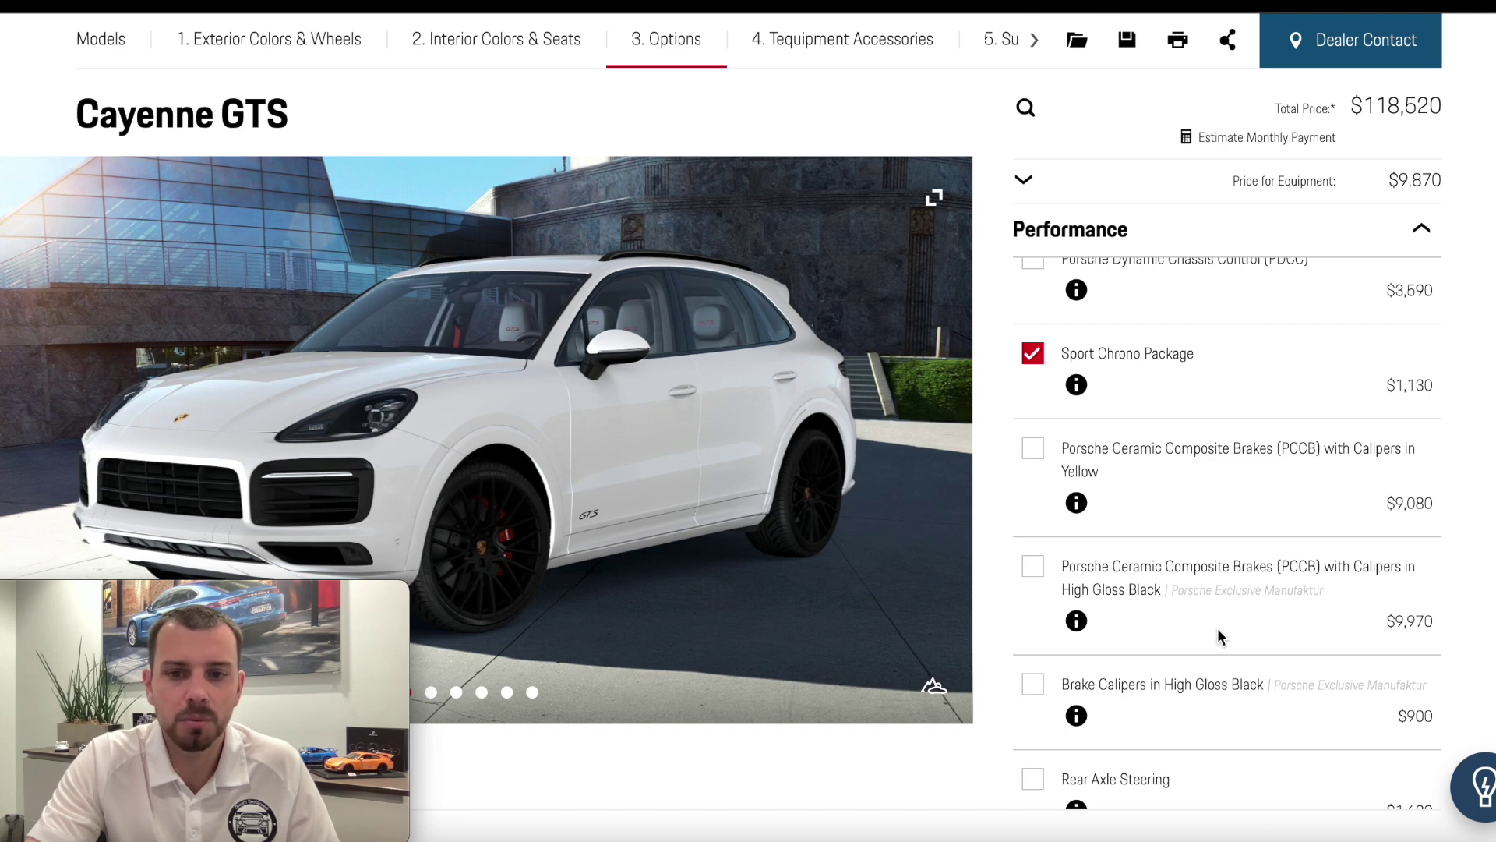
scroll(1218, 630, down, 2)
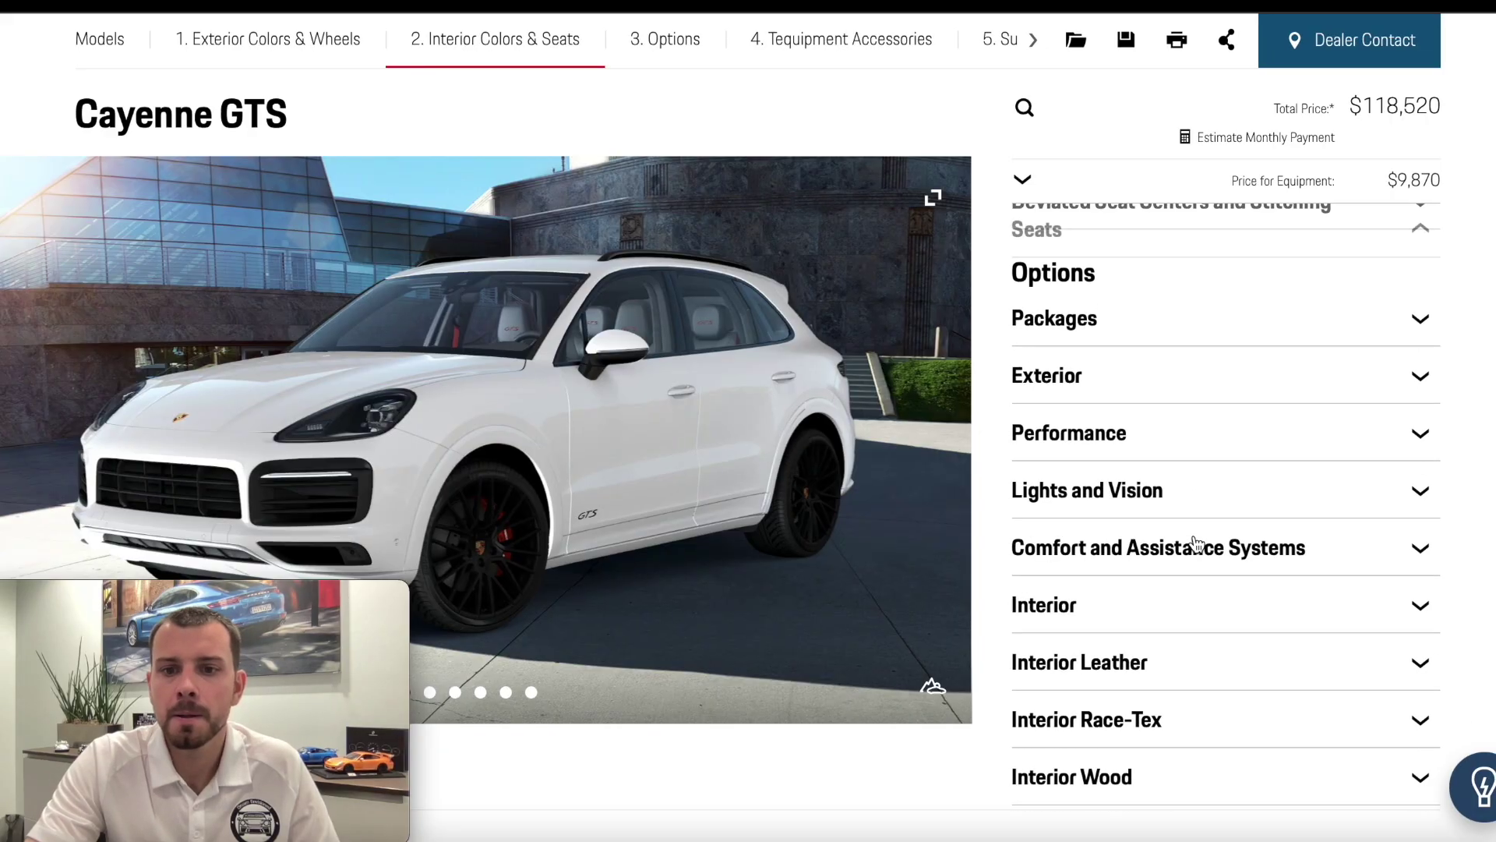
Step: Add the LED-Matrix Design Headlights in Black incl. PDLS+ from the lights and vision options and collapse that section
click(1185, 498)
scroll(1185, 500, down, 2)
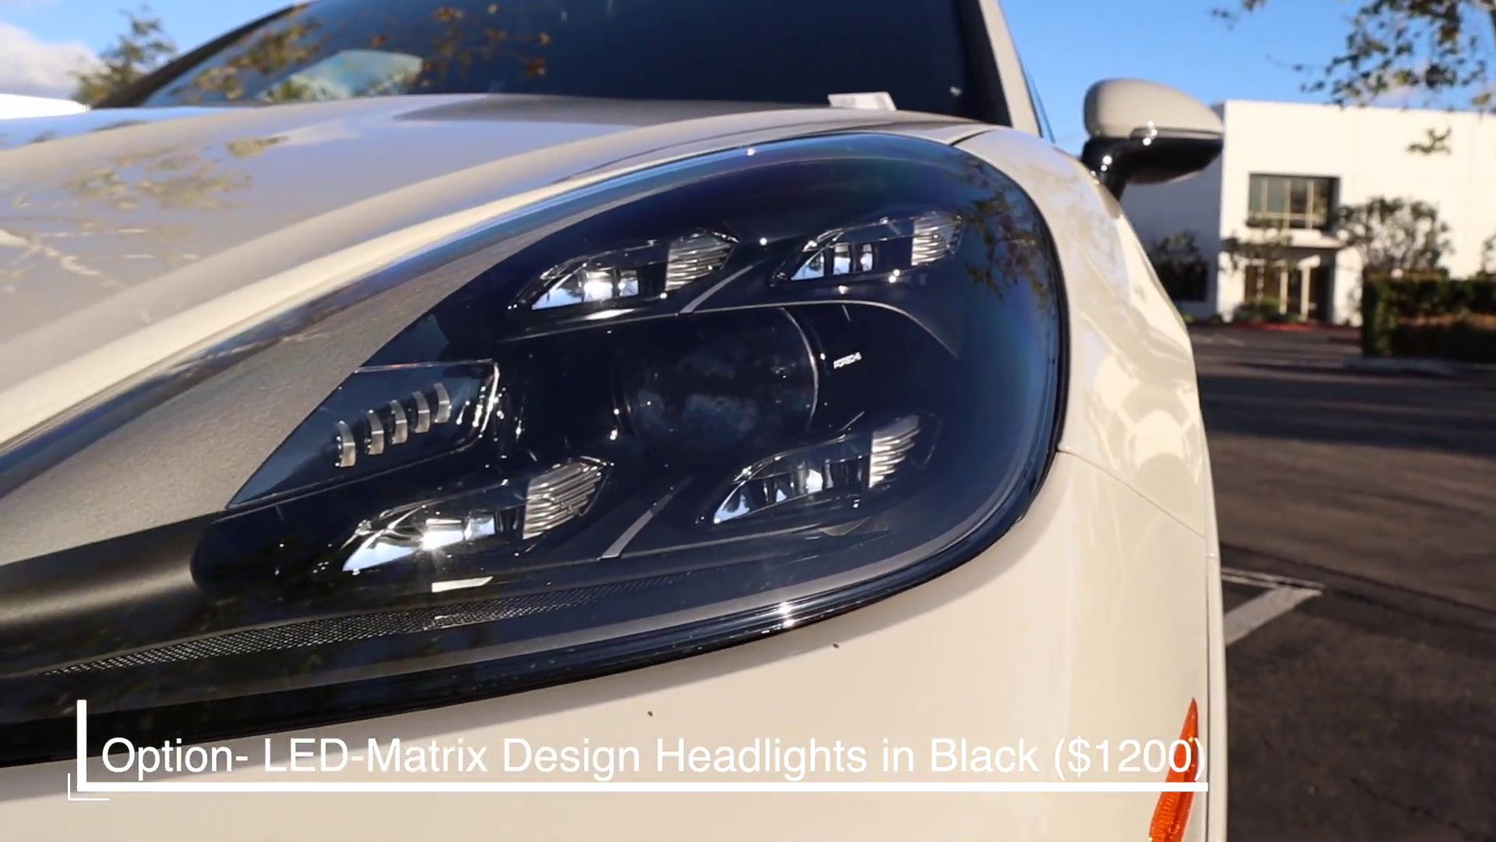
click(1034, 435)
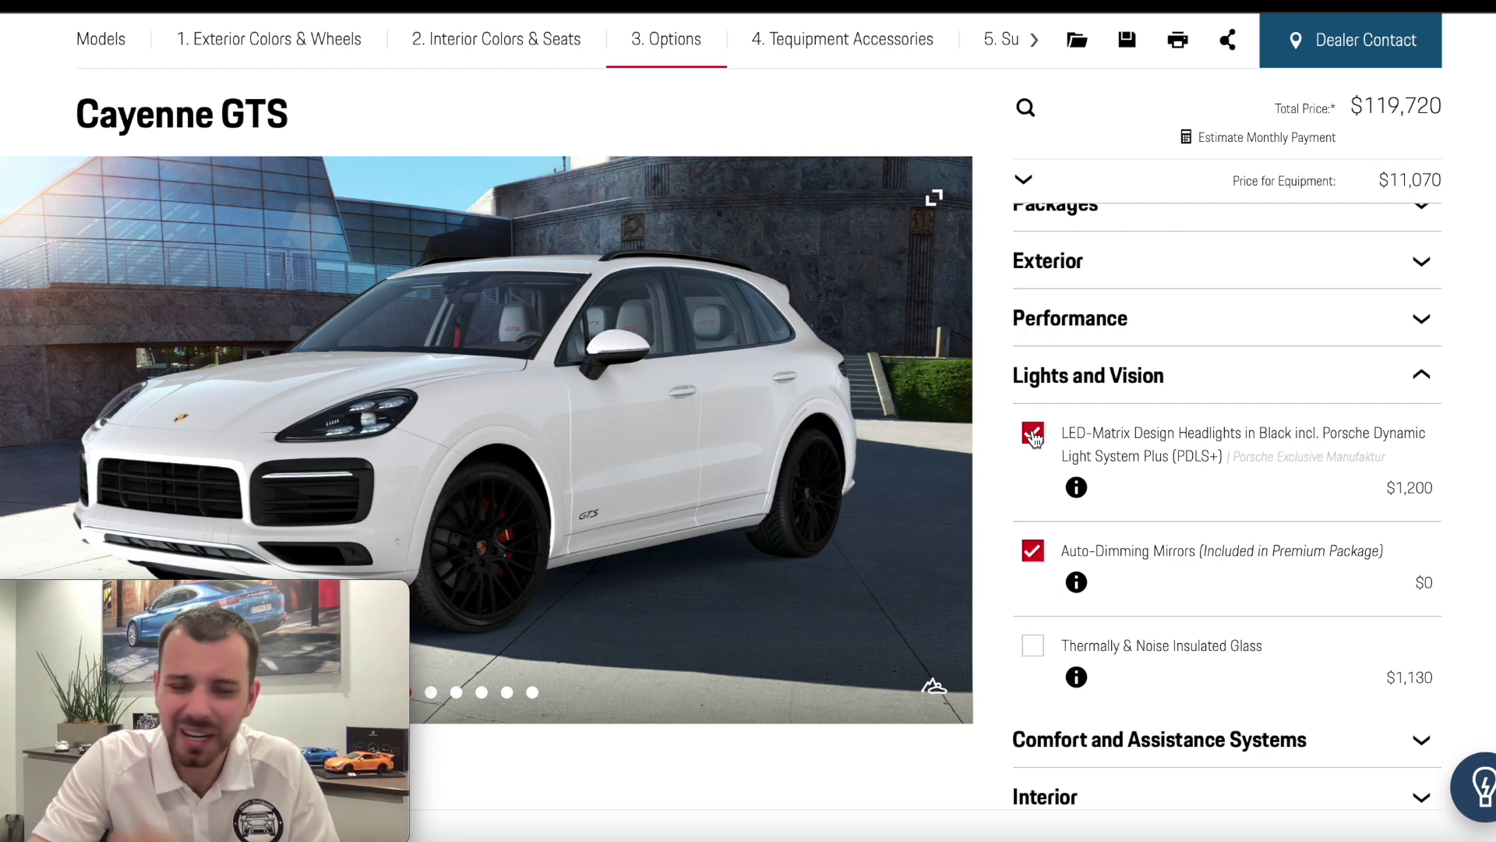
click(1105, 377)
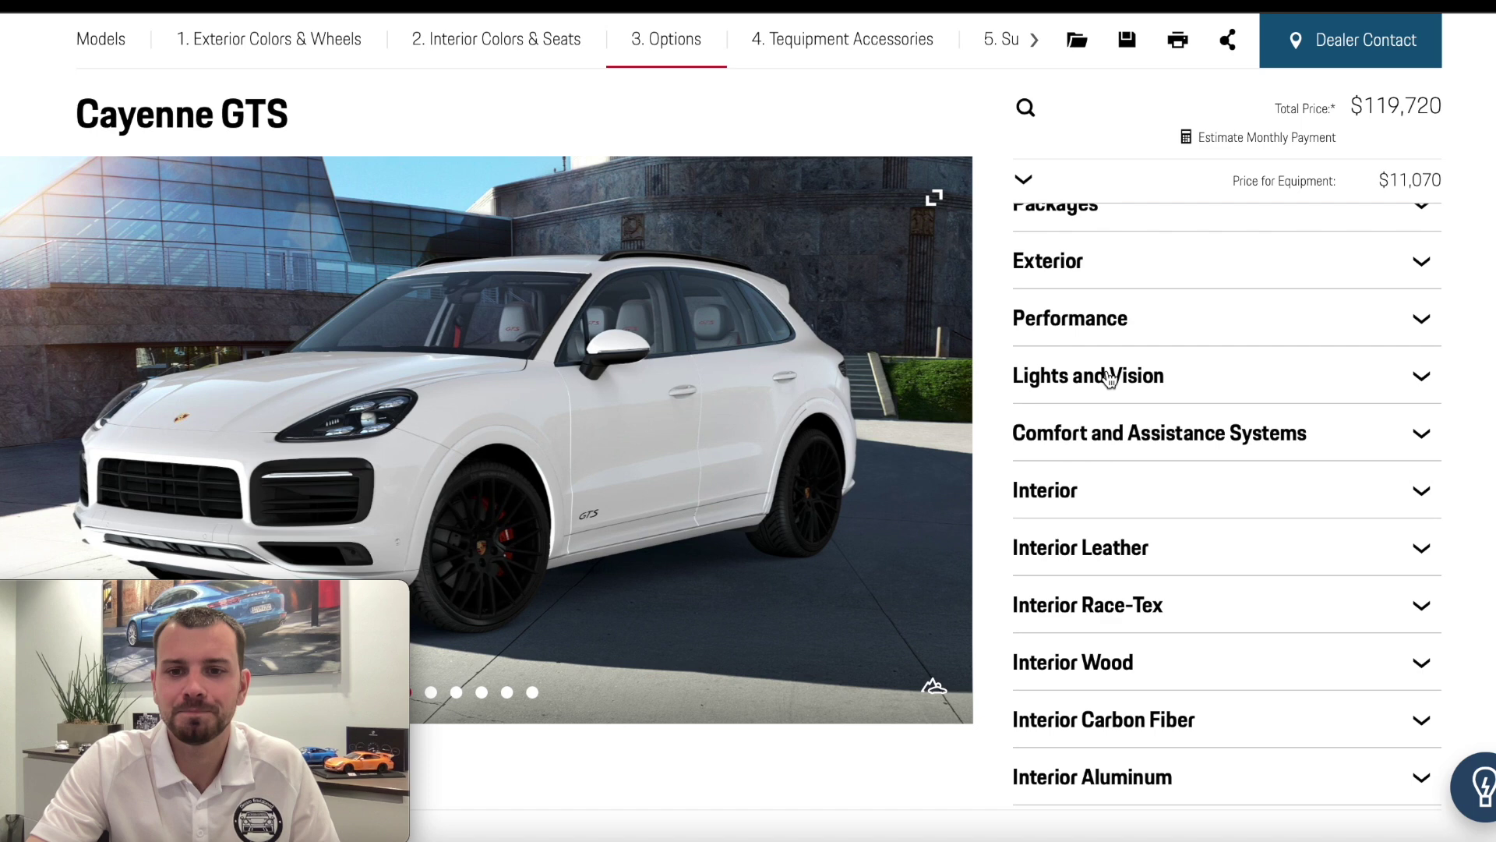
Step: Add Surround View from the comfort and assistance systems options
click(1109, 378)
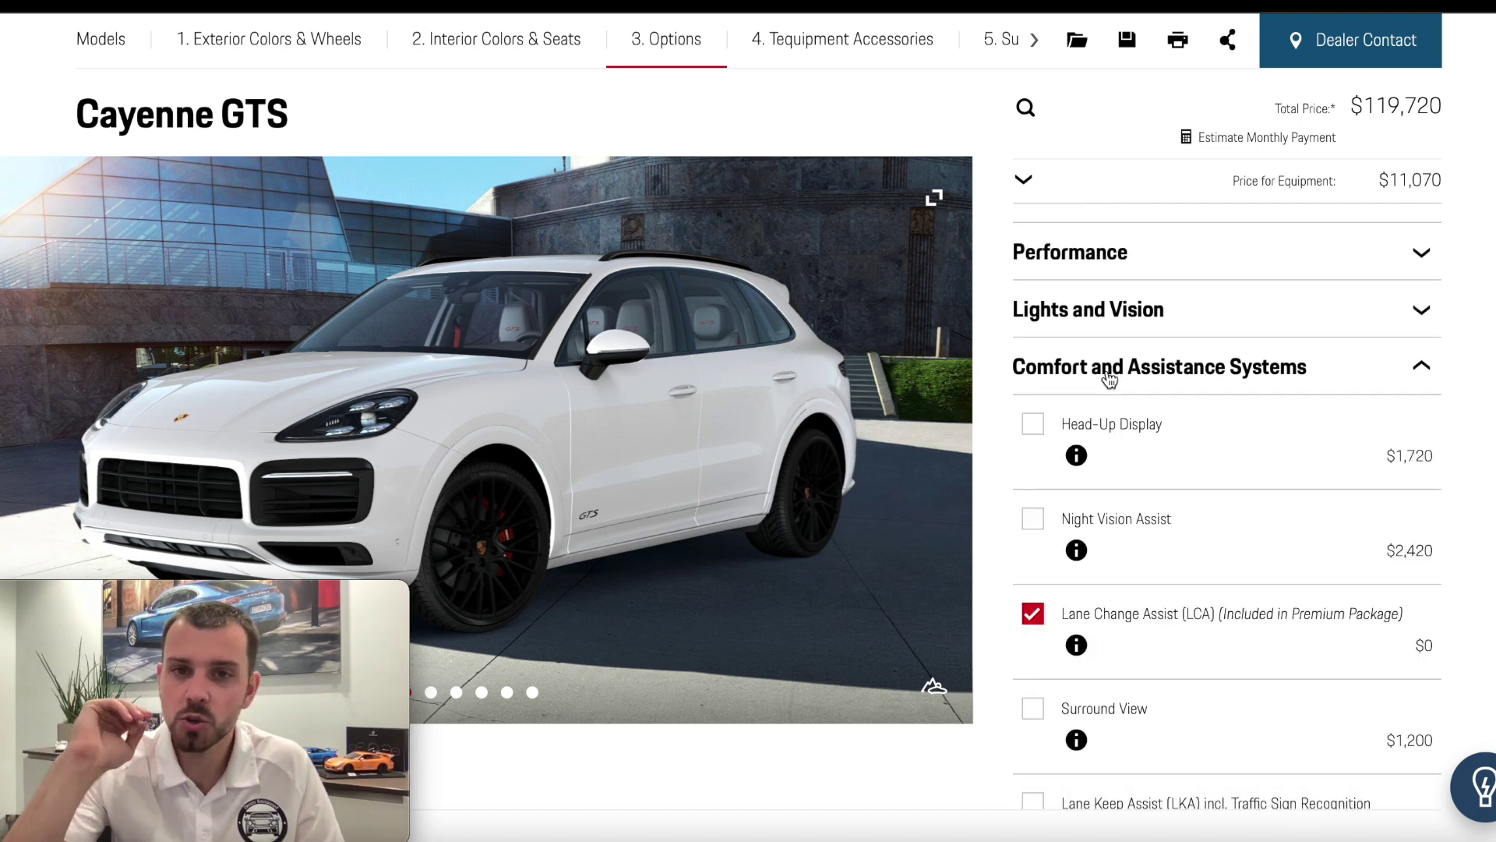
scroll(1108, 375, down, 2)
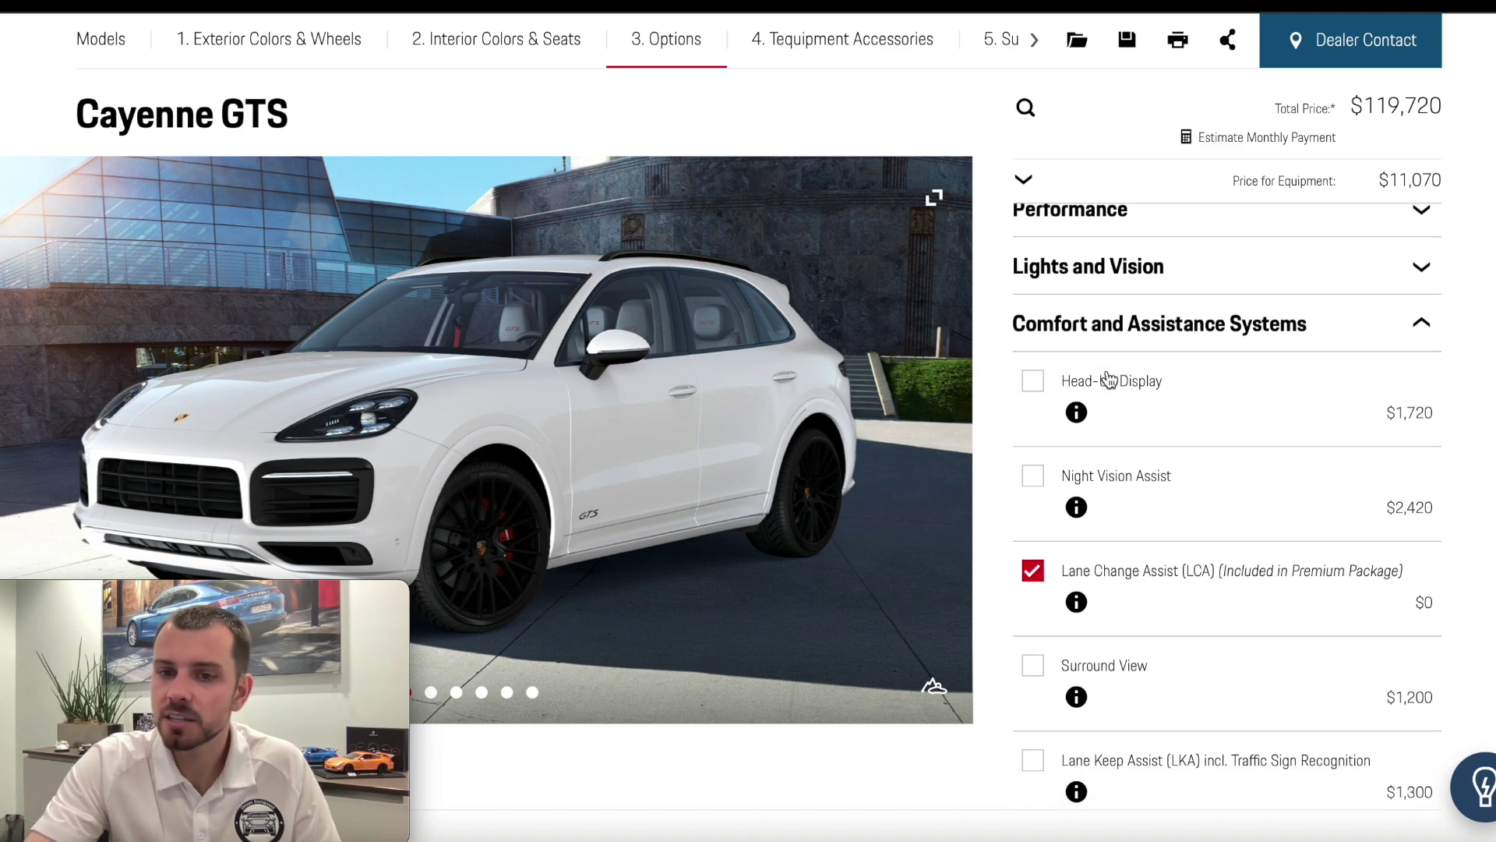
scroll(1107, 377, down, 1)
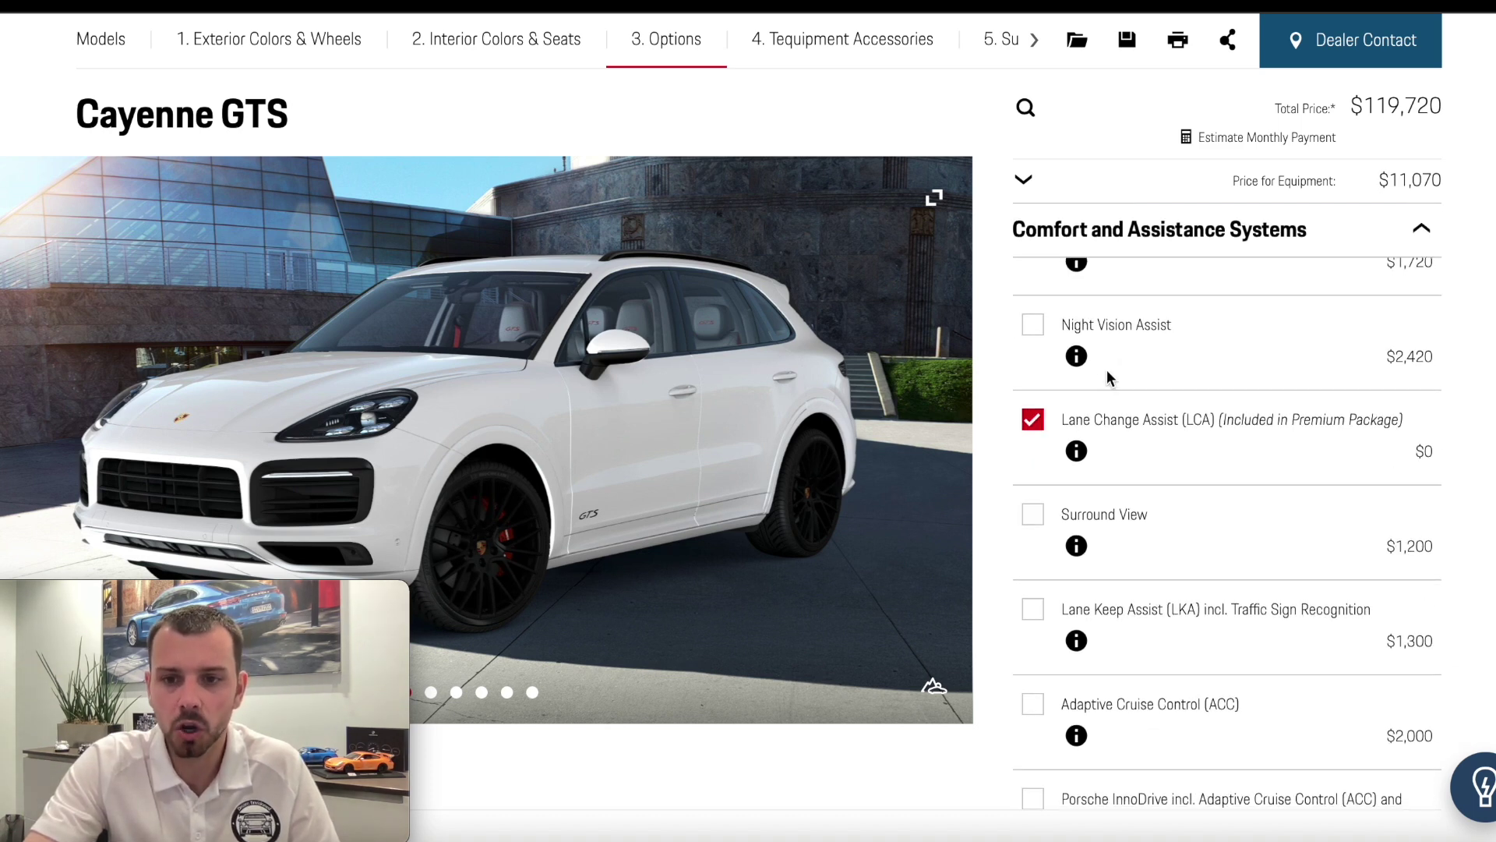
click(1033, 516)
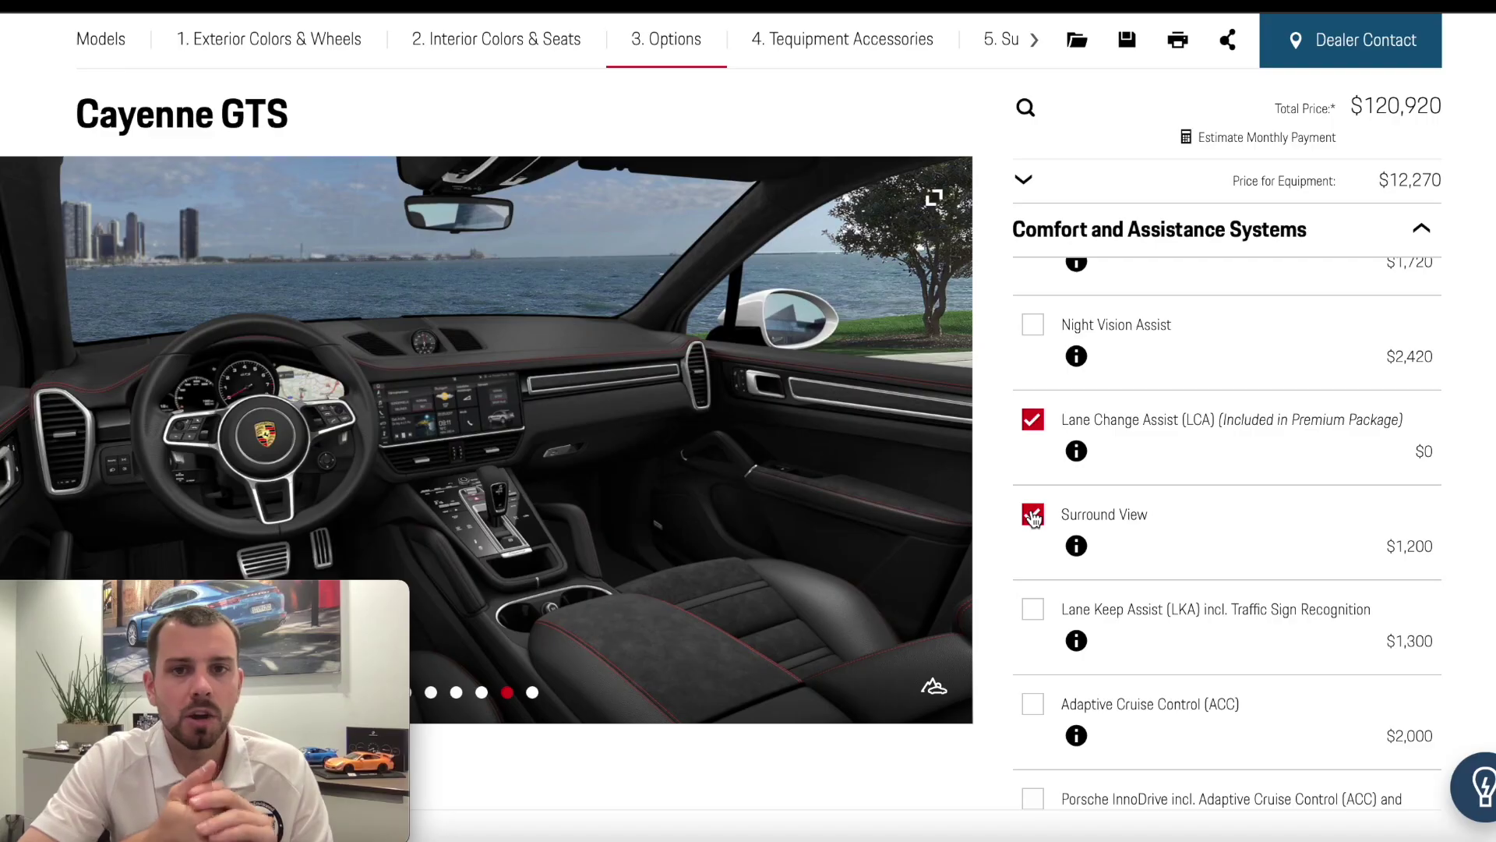
Step: Review the remaining comfort and assistance options down to Soft Close Doors and collapse the section
scroll(1034, 518, down, 3)
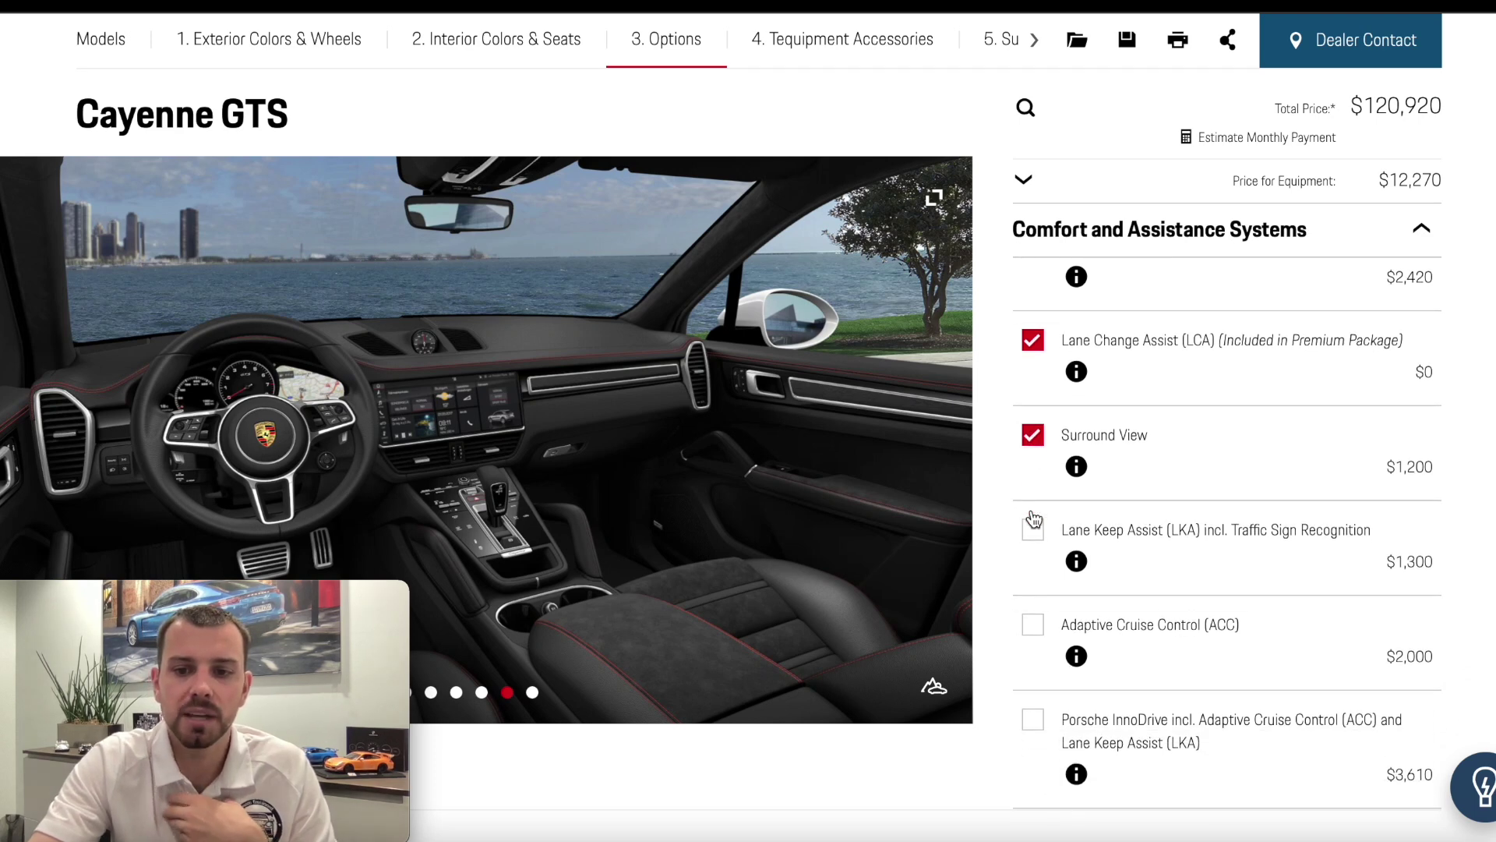
click(1032, 510)
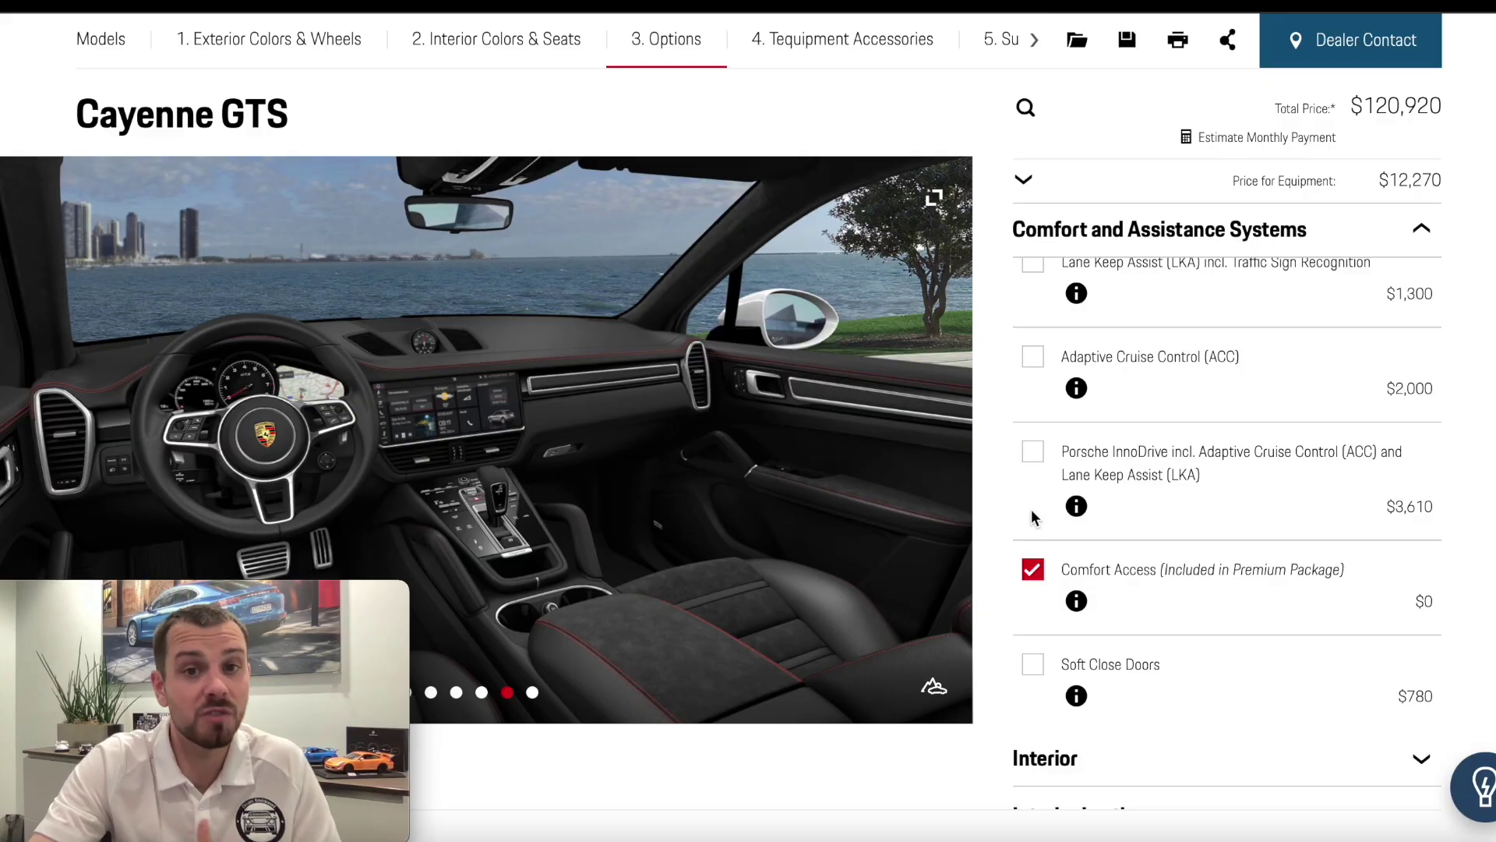
scroll(1031, 512, down, 2)
click(1032, 512)
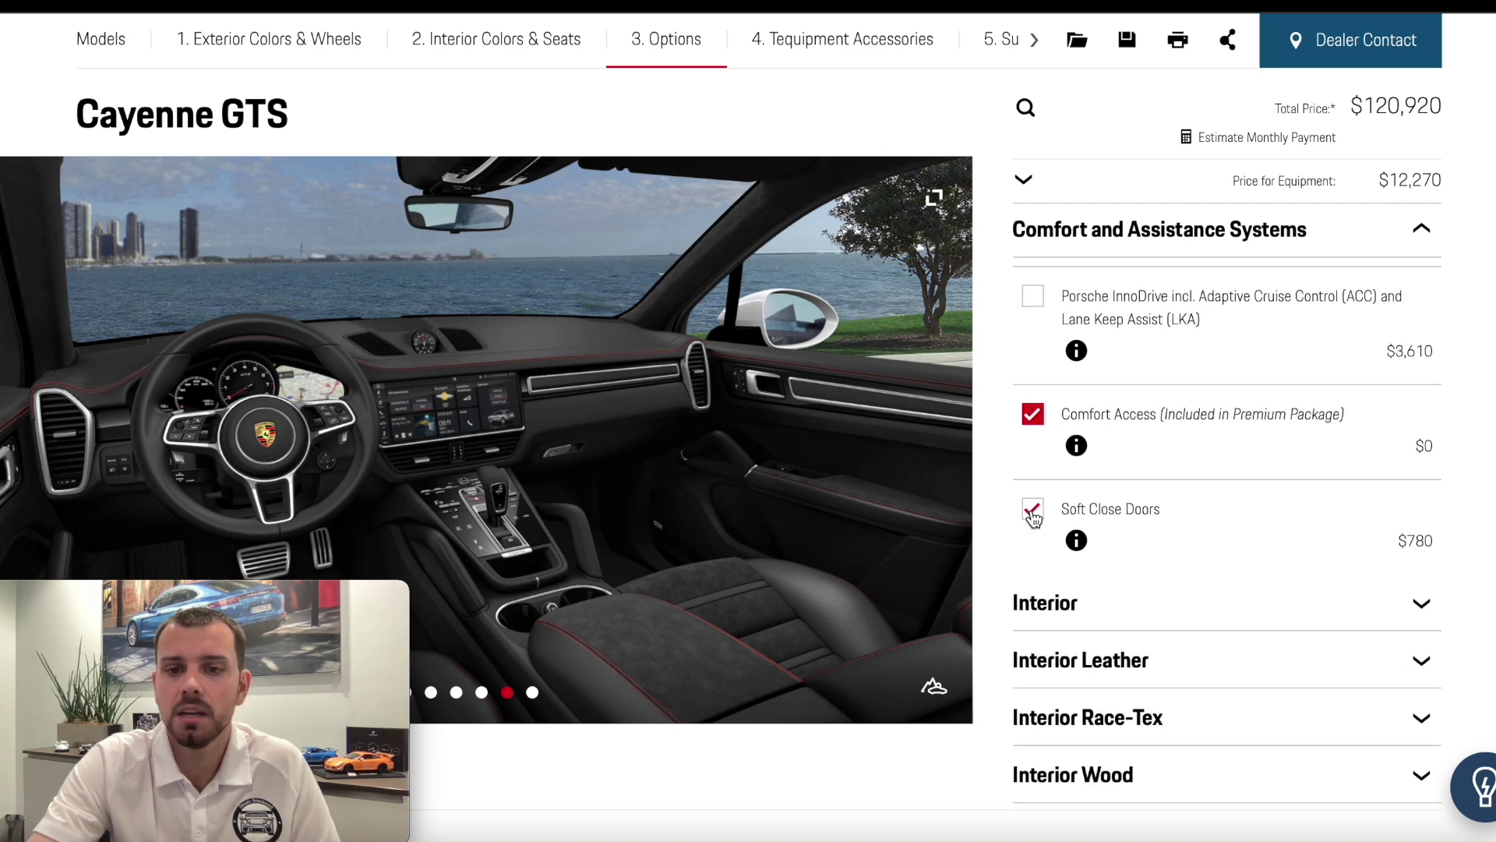
scroll(1033, 514, up, 10)
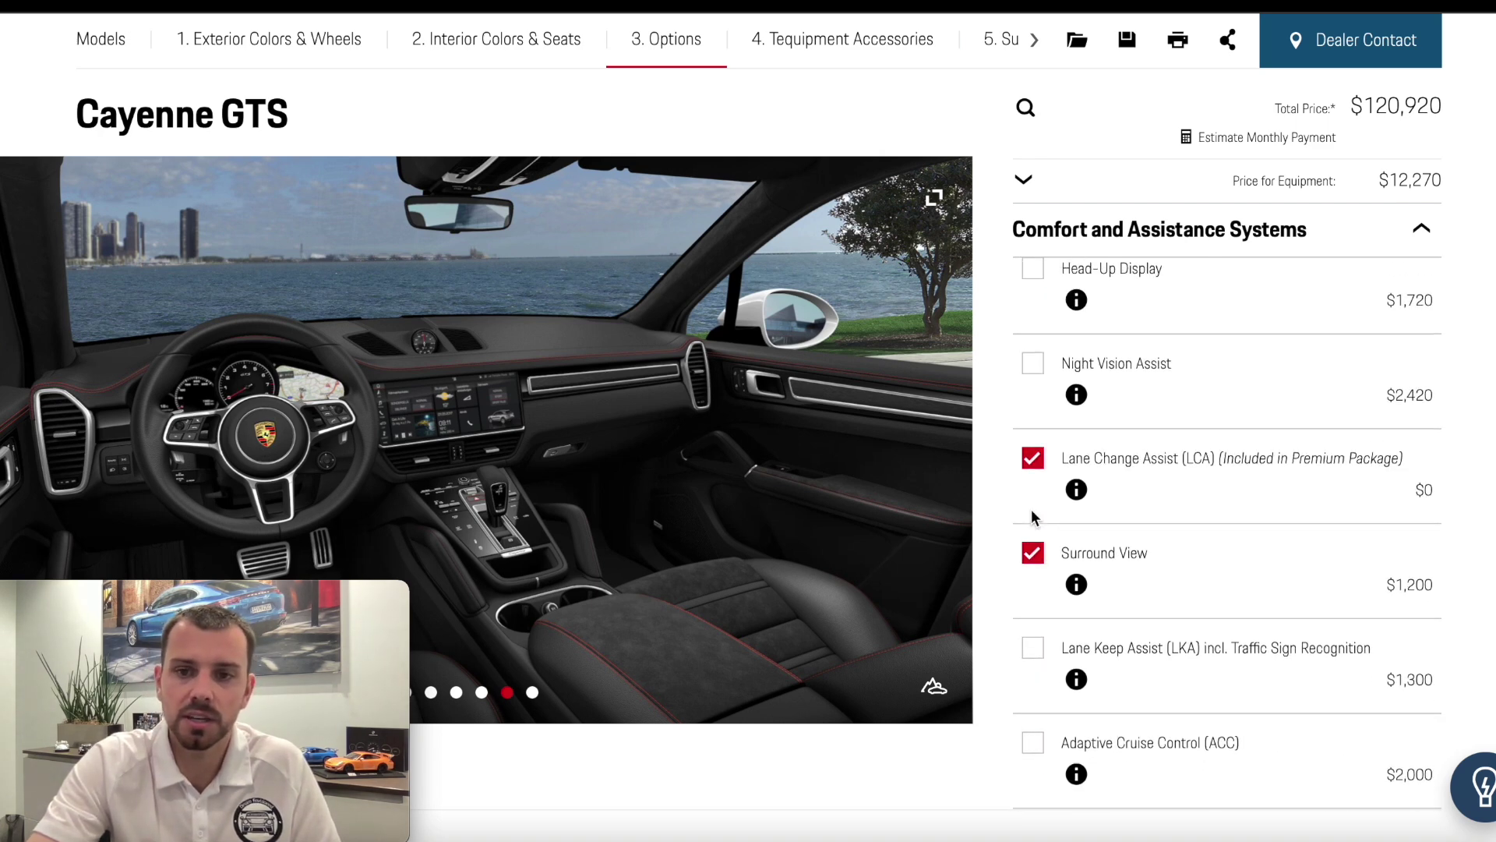
scroll(1031, 508, up, 1)
click(1132, 554)
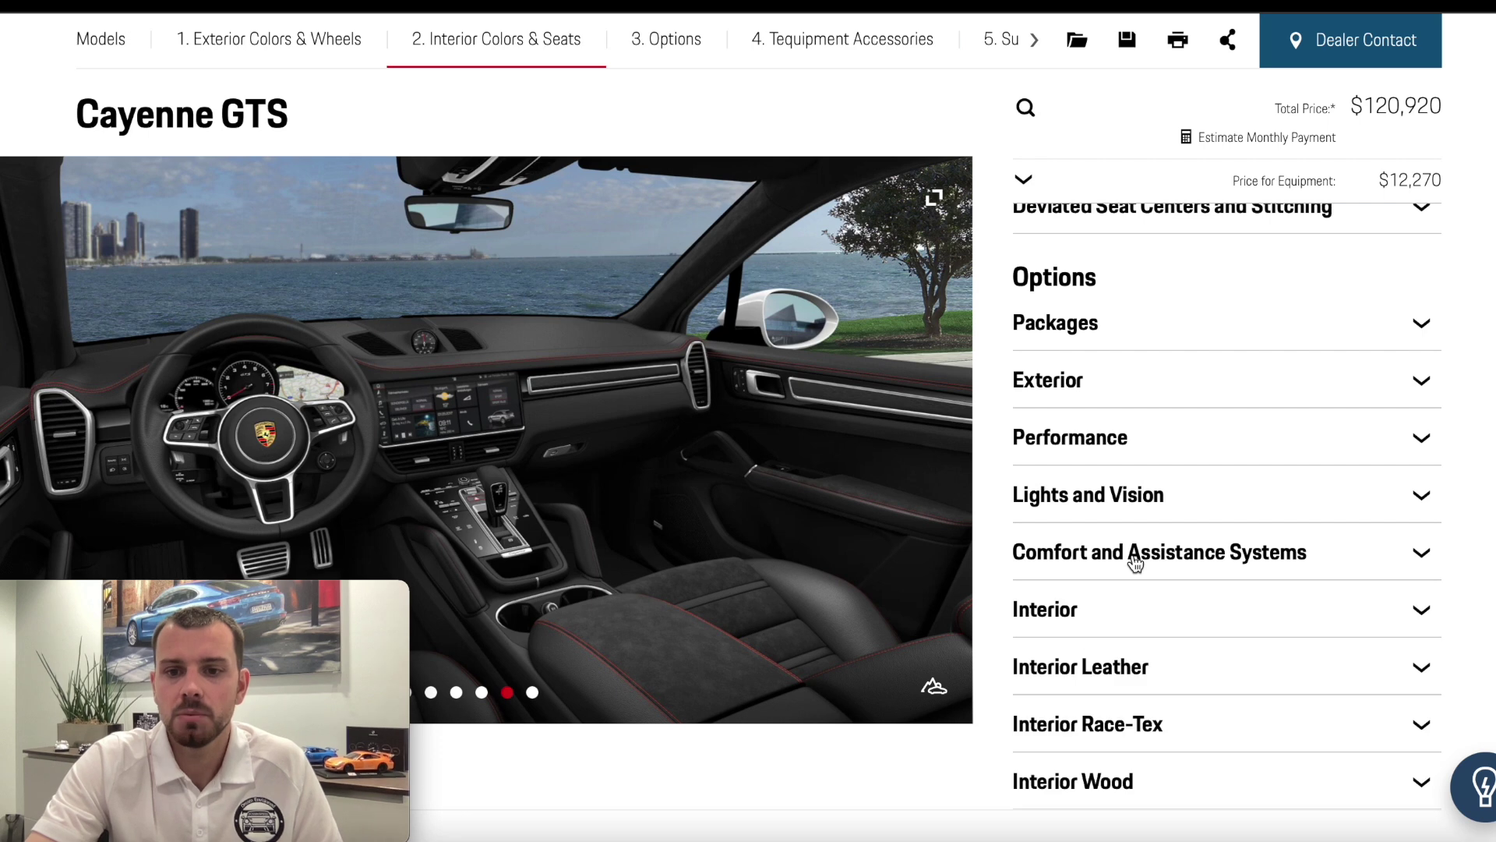
Step: Open the Interior options and look through the available interior equipment
scroll(1136, 563, down, 2)
click(1114, 460)
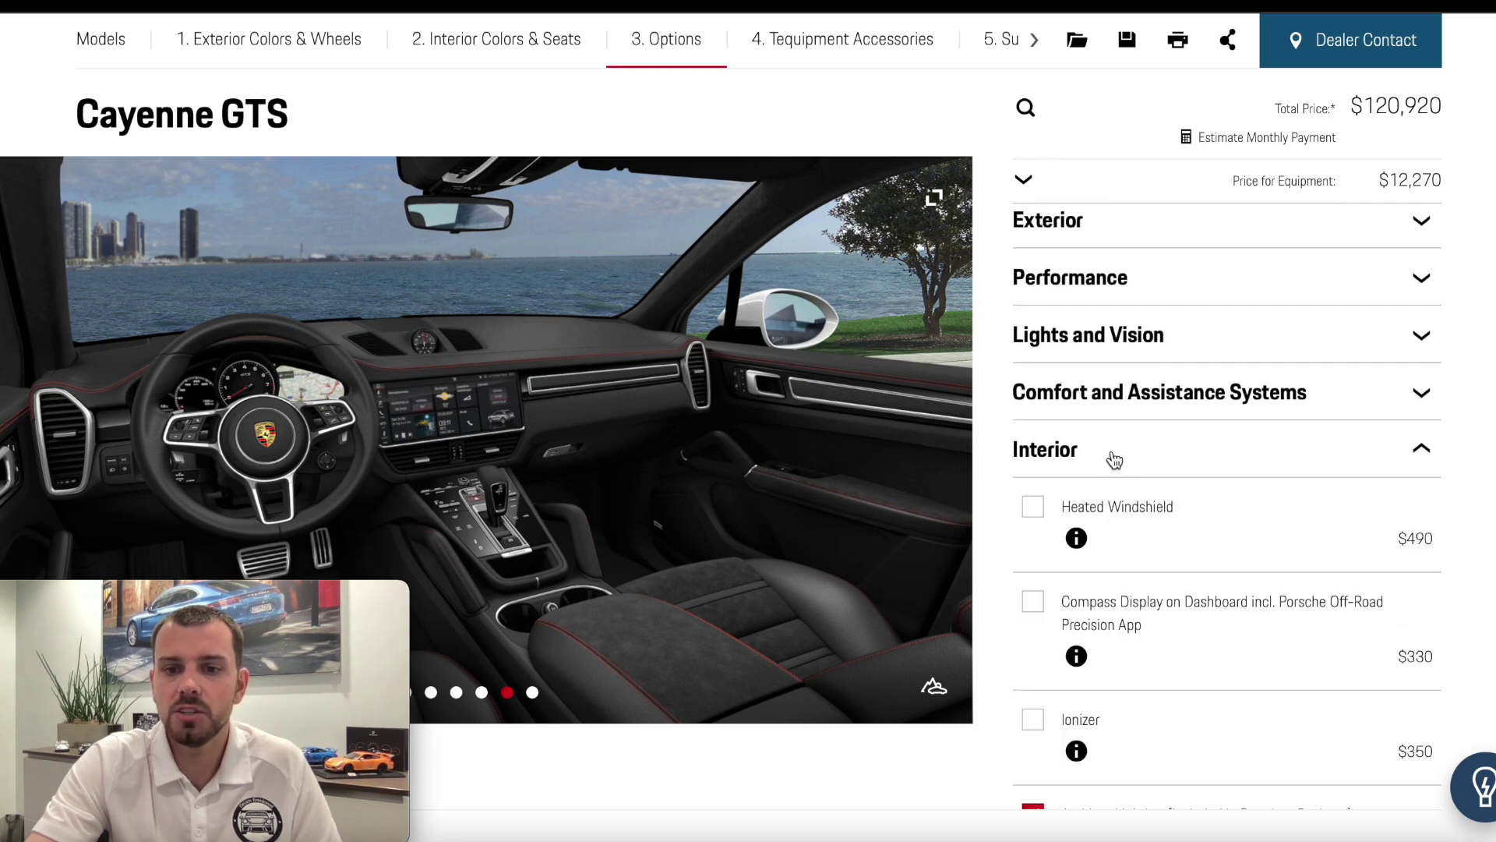
scroll(1115, 460, down, 2)
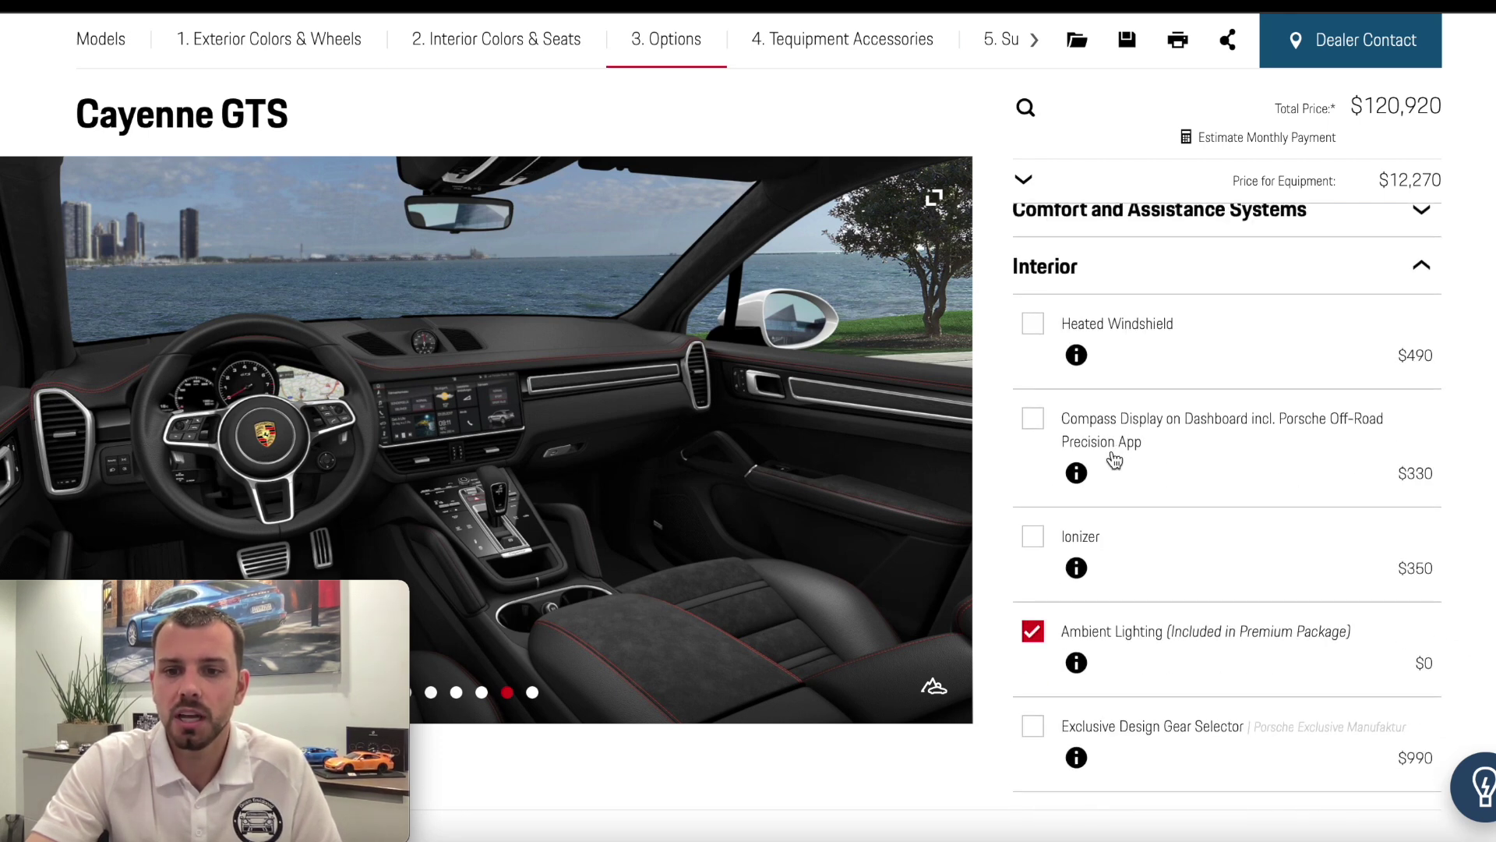